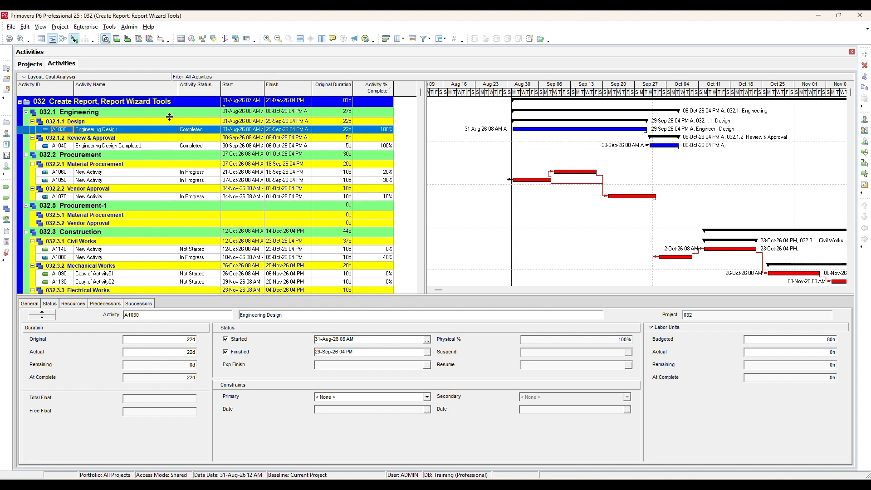
- Open the Reports view and look through the list of standard PMO reports
left_click(113, 27)
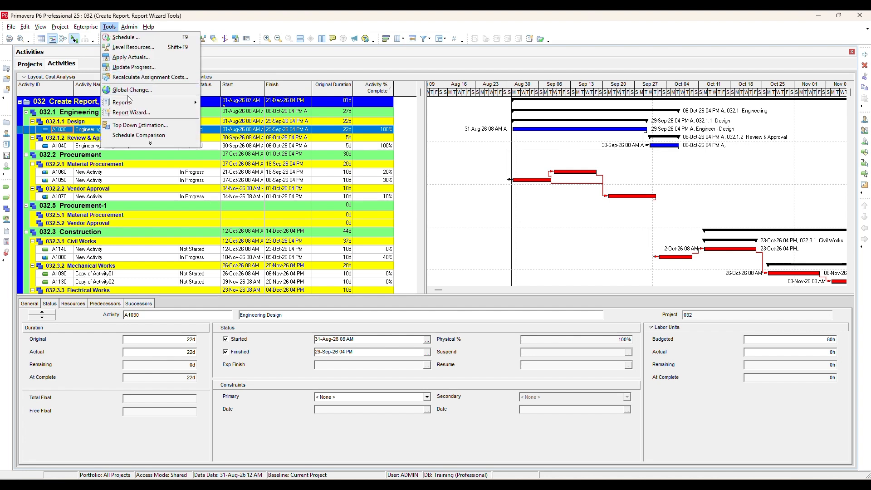
mouse_move(137, 105)
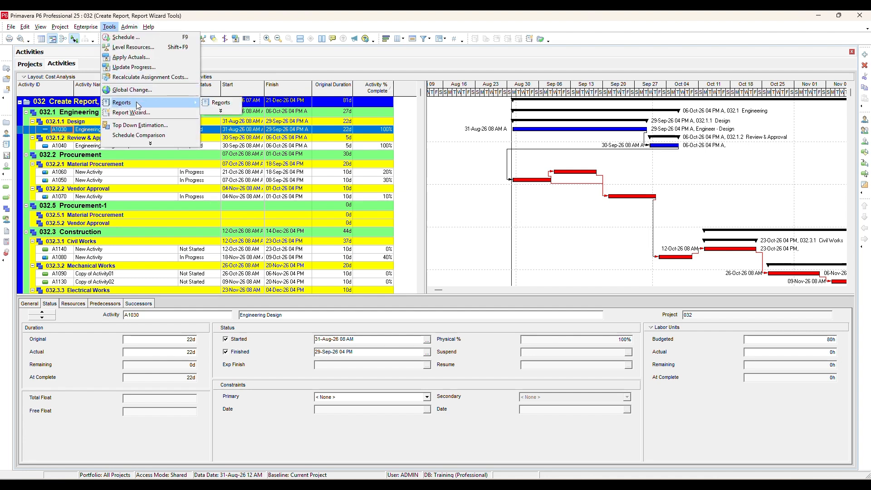
left_click(220, 105)
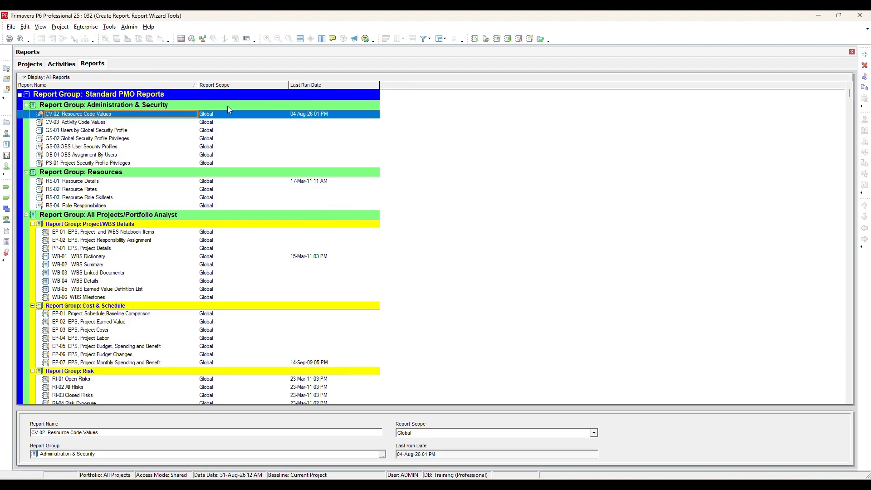
scroll(376, 140, "down", 5)
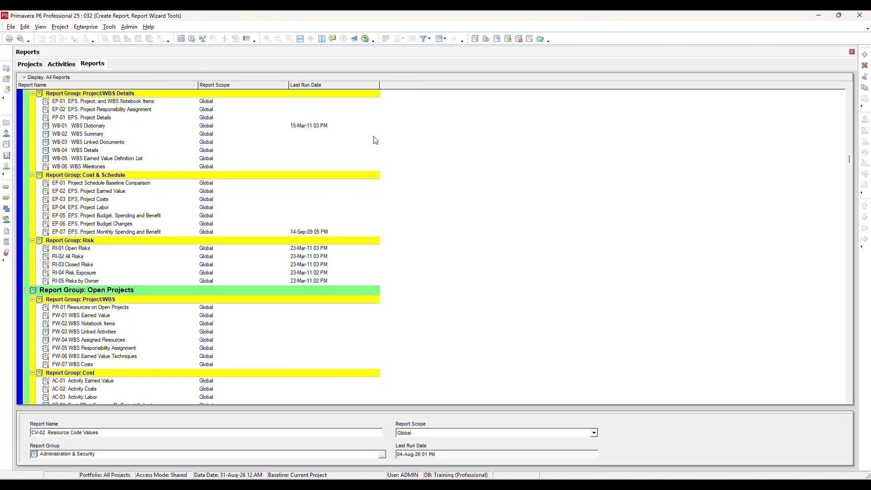
- Open the report groups, enlarge the window, and review the groups under Open Projects down to Resource Usage
left_click(109, 27)
mouse_move(141, 103)
left_click(220, 111)
left_click(235, 113)
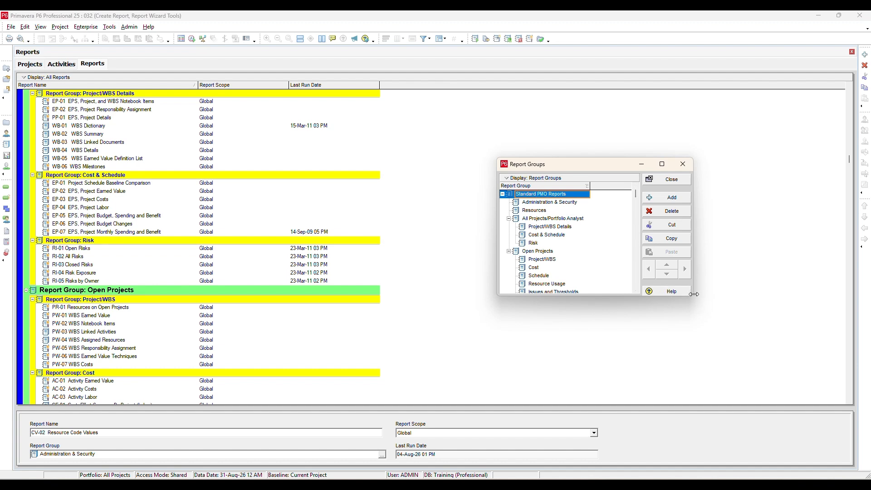
left_click_drag(691, 296, 775, 356)
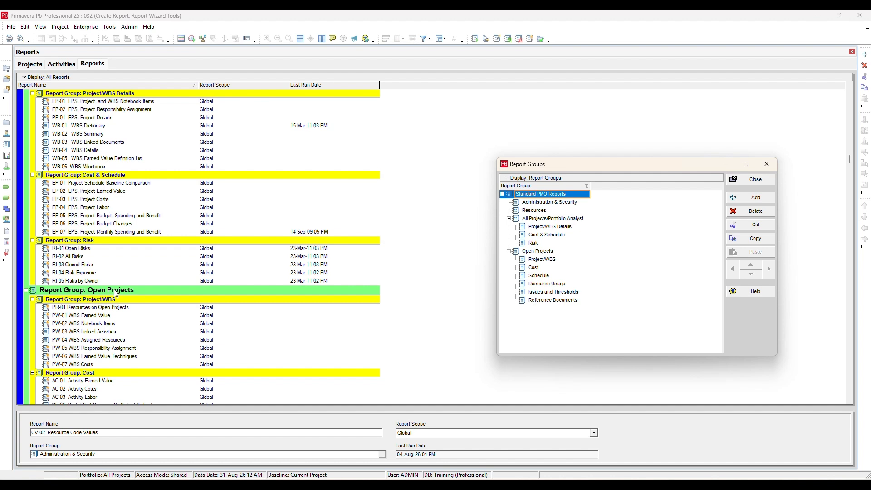
left_click(541, 252)
left_click(545, 259)
left_click(546, 275)
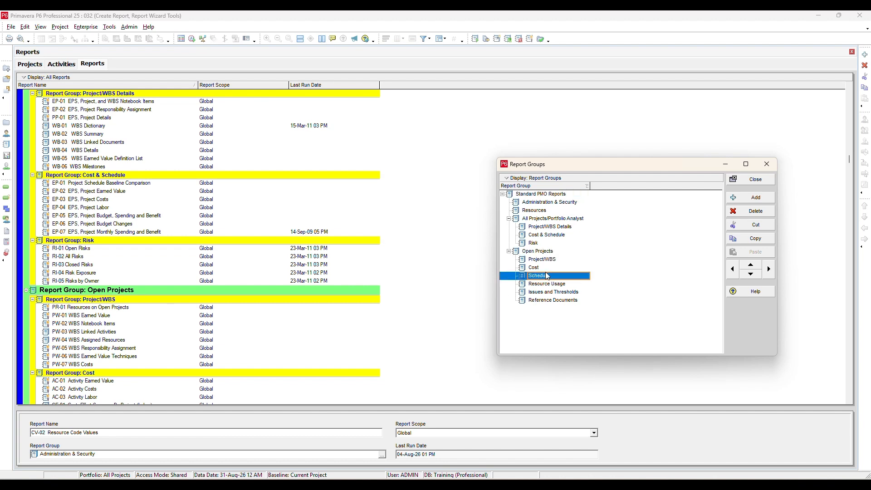
left_click(548, 283)
- Add a new report group, move it out to the same level as Open Projects, delete it, and close the report groups
left_click(743, 197)
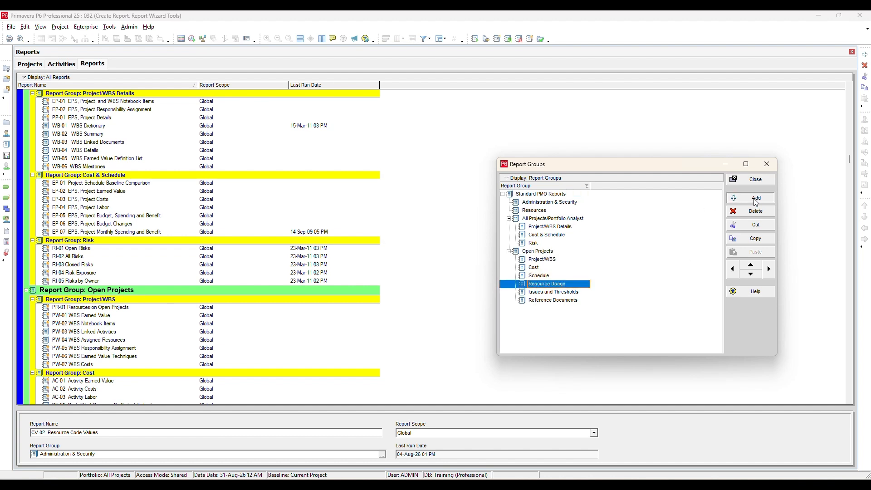
left_click(732, 269)
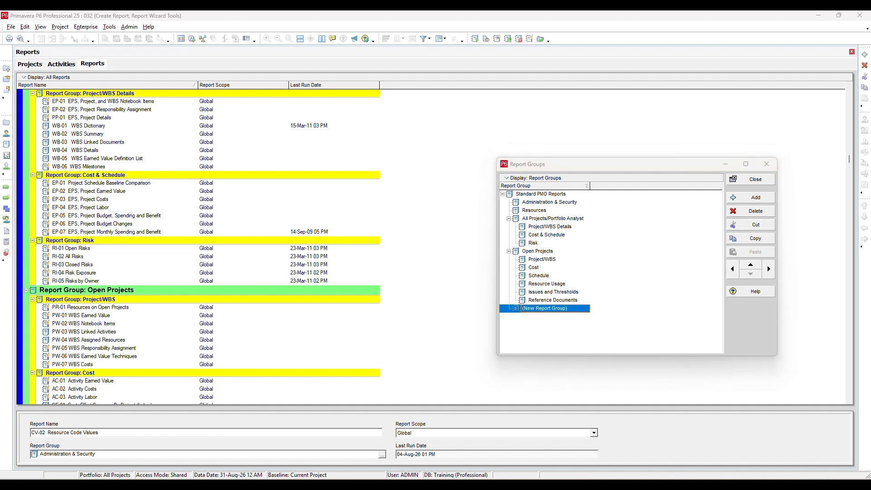
key("Delete")
left_click(405, 272)
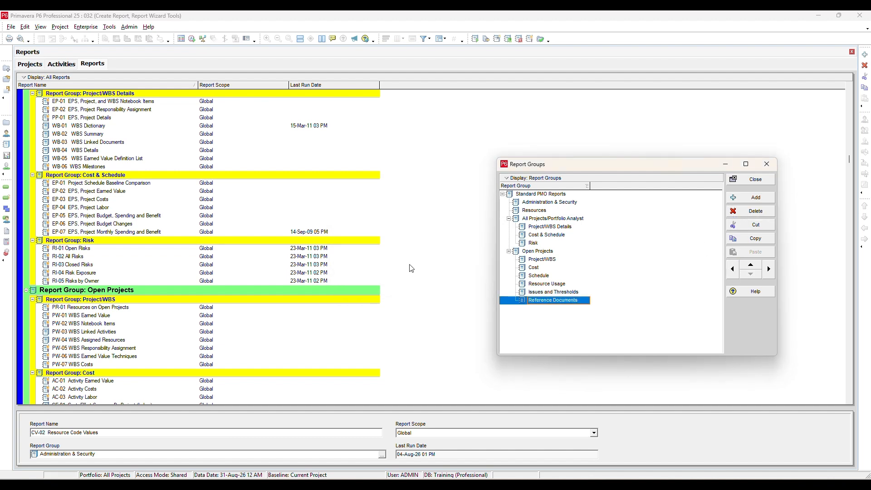
left_click(766, 180)
- Open the global batch reports and examine the reports assigned to the Project Weekly Reports batch
left_click(109, 27)
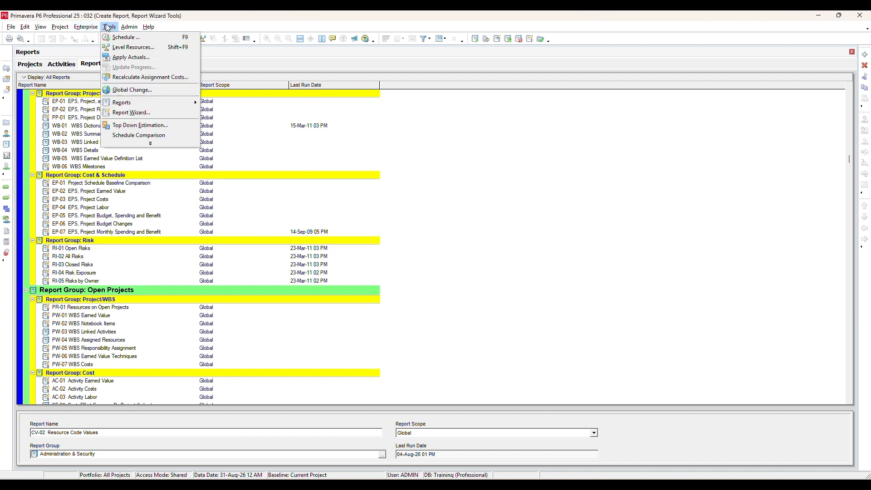
mouse_move(144, 102)
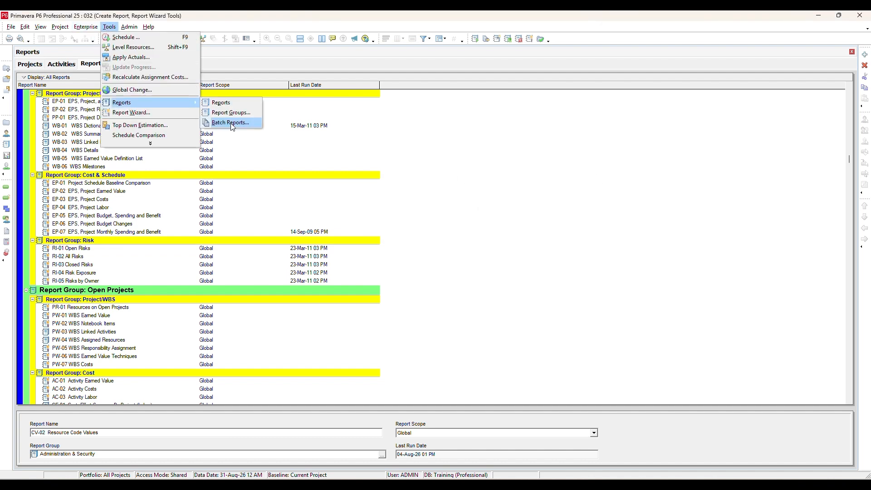
left_click(249, 124)
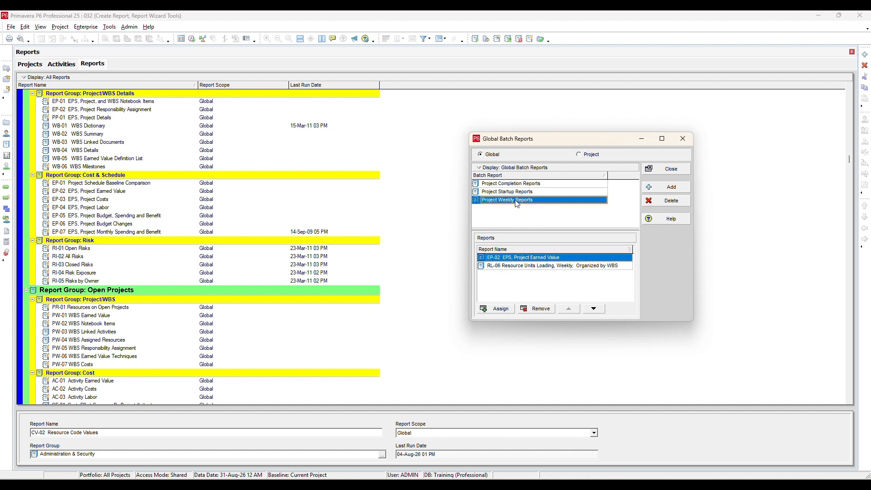
left_click(547, 266)
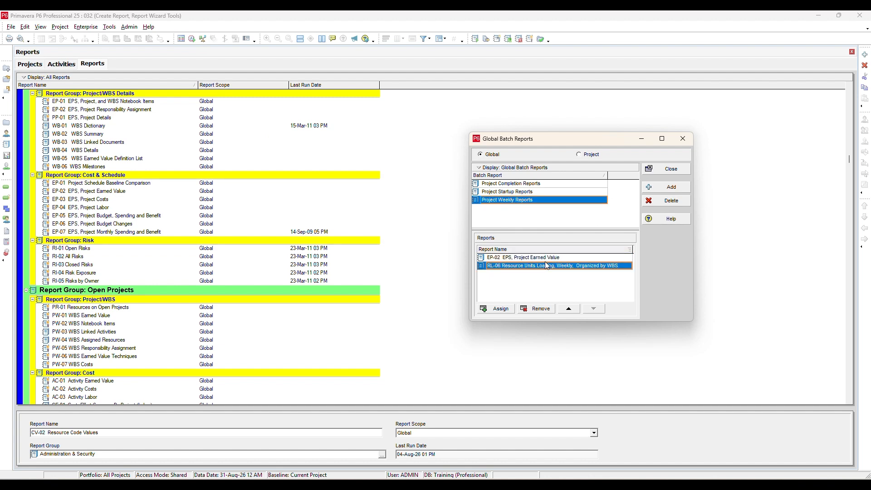
- Add a global batch report named Project Monthly Reports
left_click(666, 187)
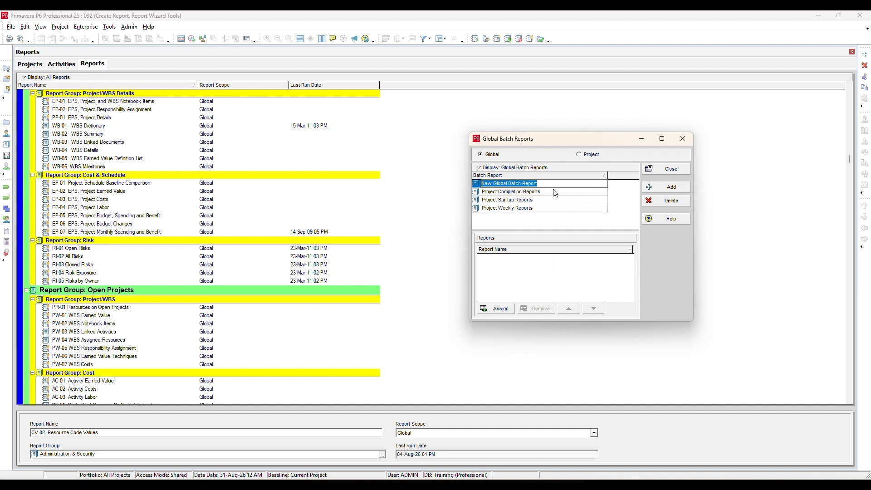
type("Project Monthly Reports")
key("Return")
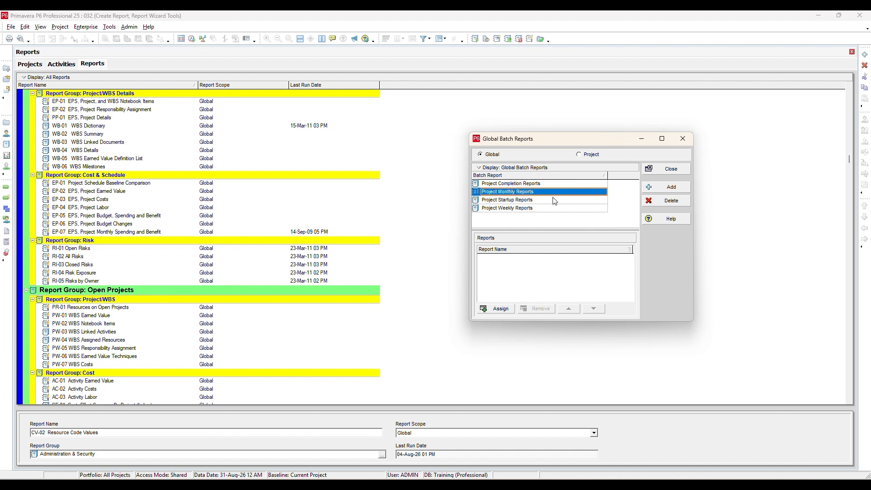
- Assign EP-01 Project Schedule Baseline Comparison and EP-03 EPS, Project Costs to the Project Monthly Reports batch
left_click(495, 309)
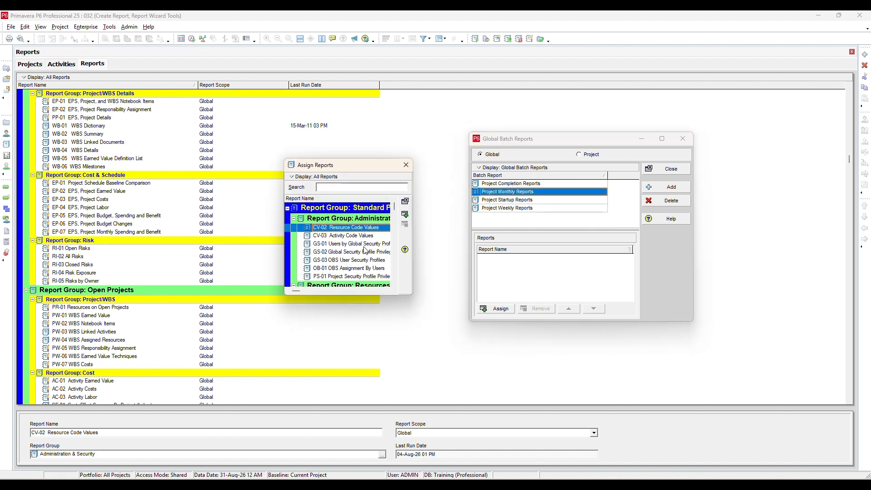
scroll(368, 275, "down", 3)
left_click_drag(408, 295, 502, 343)
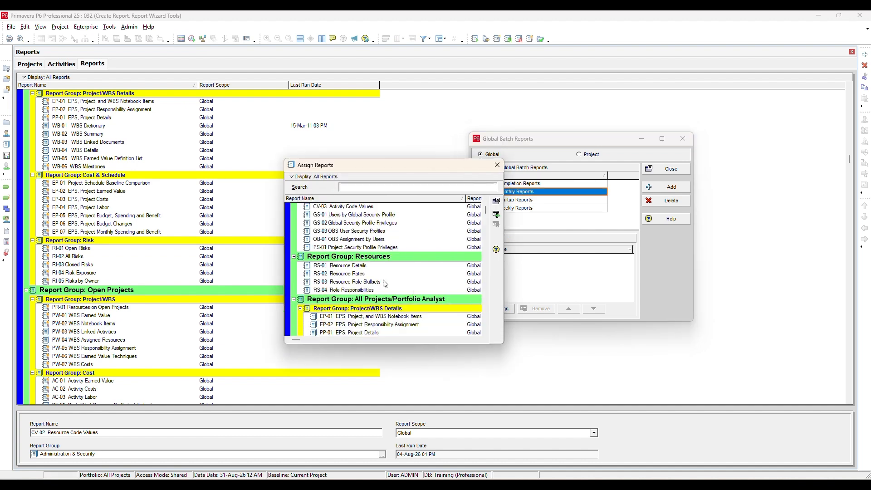
left_click(359, 273)
left_click(383, 282, "shift")
scroll(487, 225, "down", 5)
left_click(390, 279)
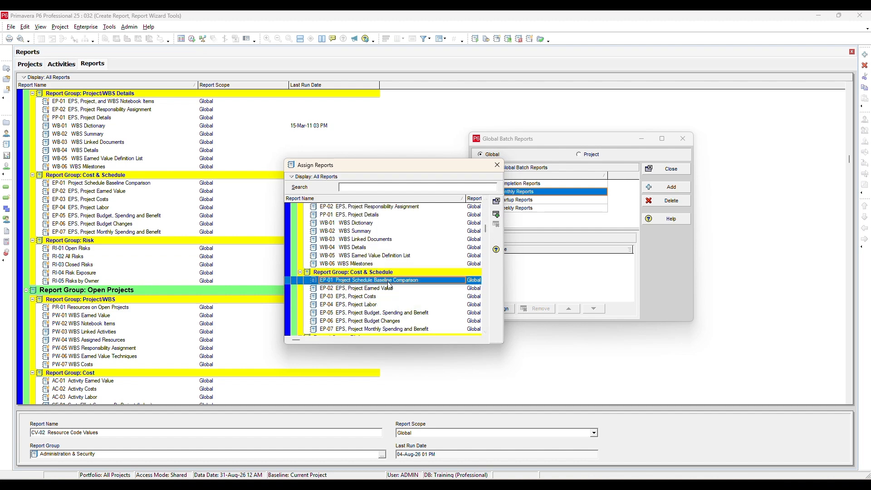
left_click(392, 296, "ctrl")
left_click(496, 215)
left_click(497, 165)
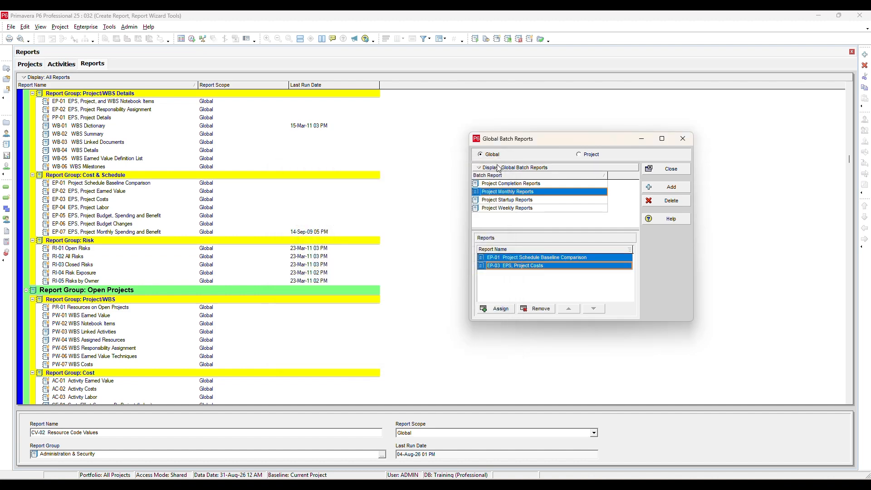
- Delete the Project Monthly Reports batch from the global batch reports
left_click(573, 266)
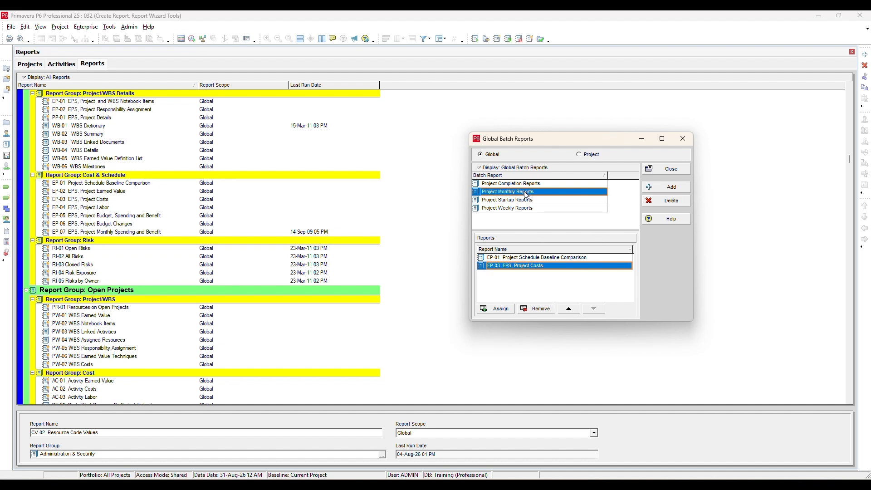
left_click(663, 200)
left_click(433, 262)
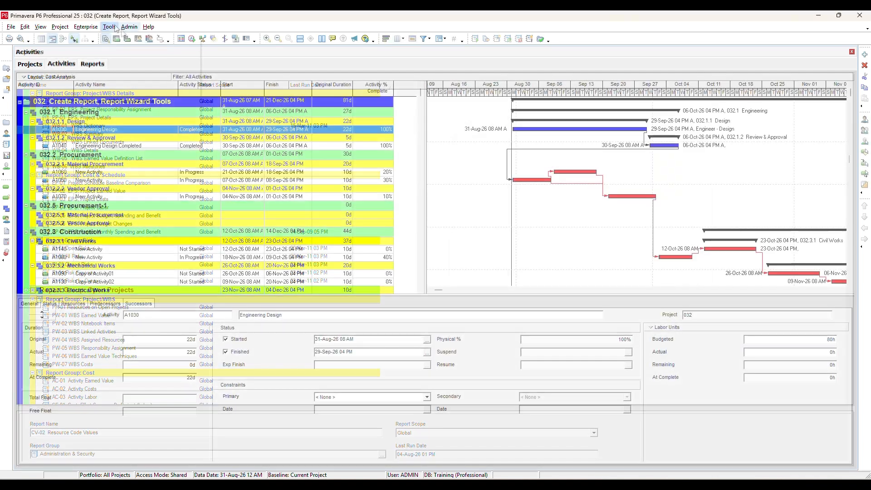
- From the Reports view, run GS-01 Users by Global Security Profile as a print preview, and close the preview
left_click(110, 26)
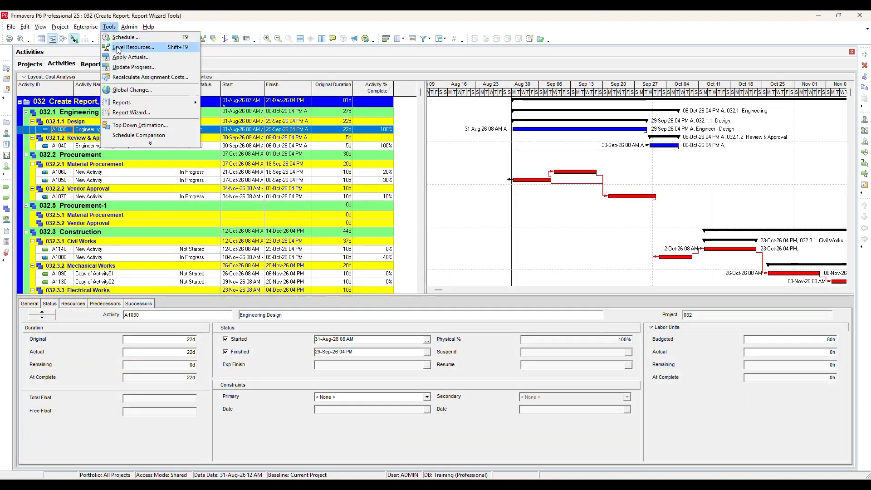
mouse_move(140, 103)
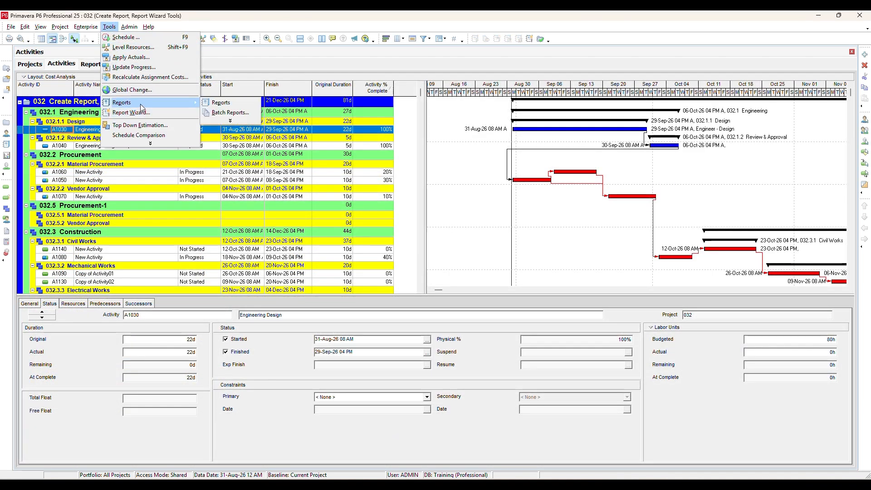
left_click(231, 104)
right_click(226, 134)
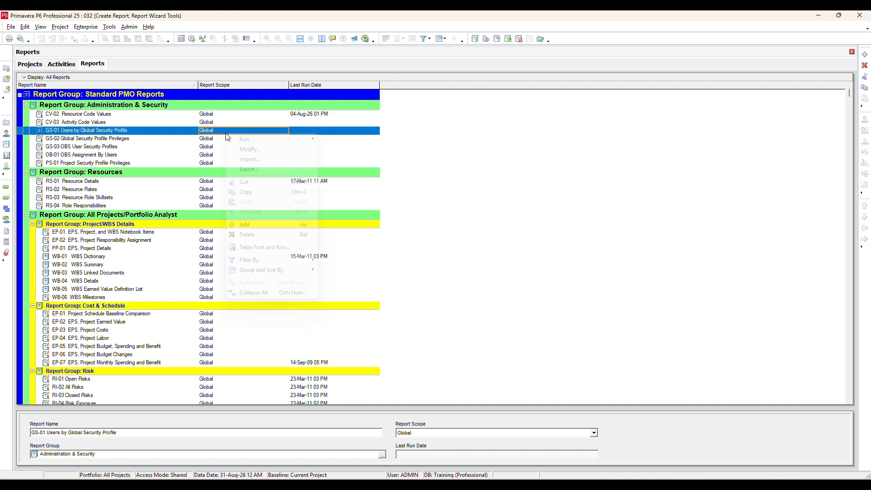
left_click(216, 137)
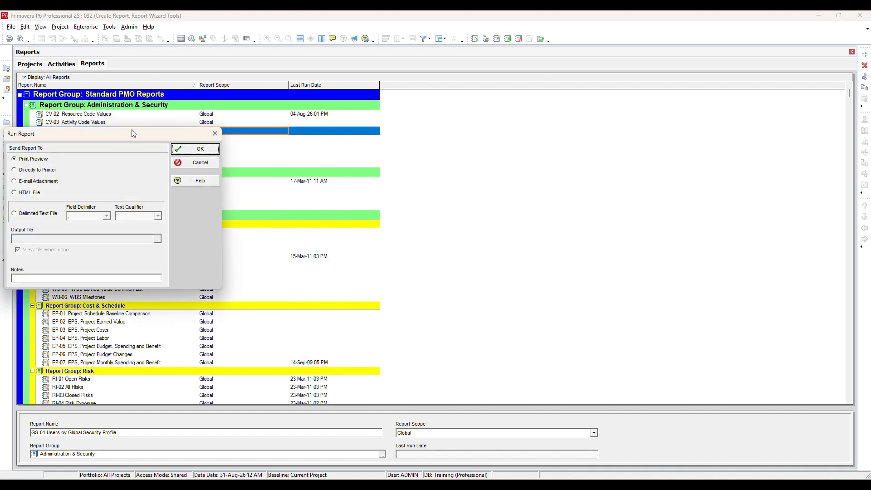
left_click_drag(134, 133, 367, 146)
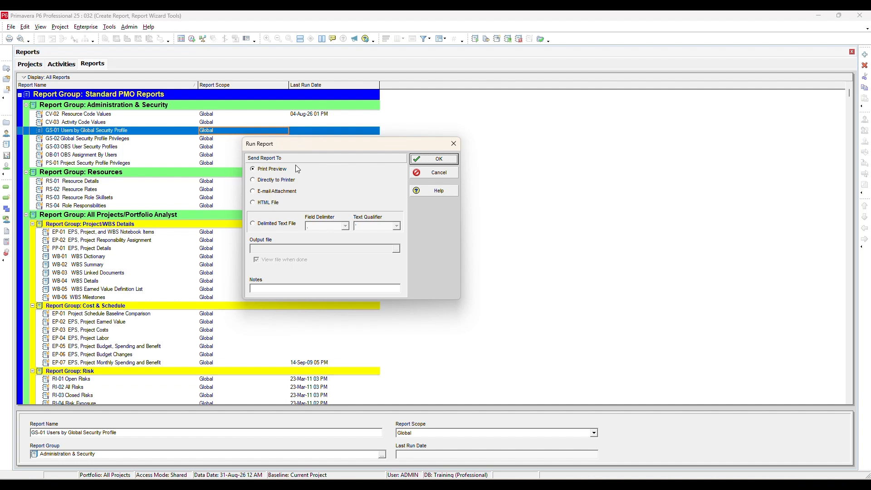
left_click(423, 165)
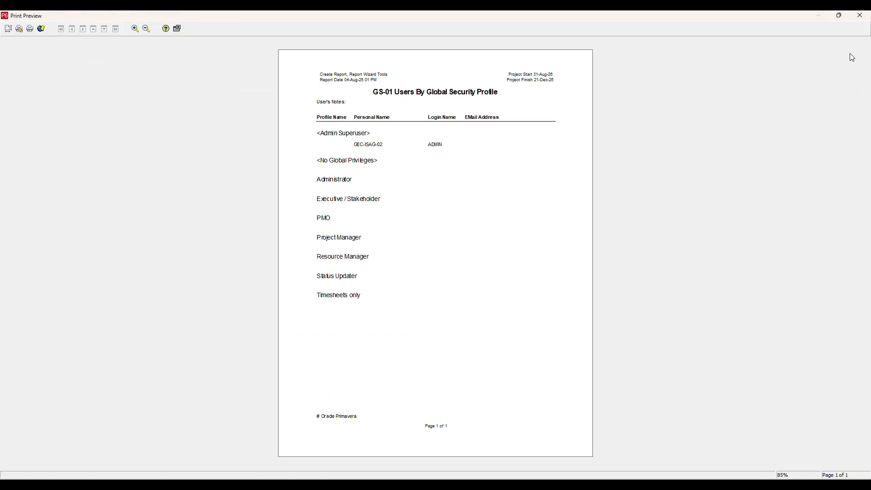
left_click(865, 17)
- Start a batch report run and choose the Project Weekly Reports batch
right_click(443, 121)
mouse_move(459, 124)
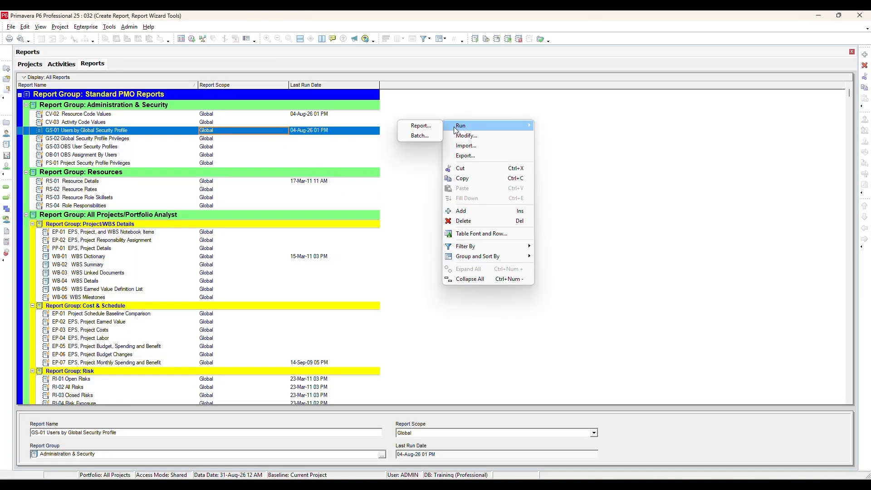
left_click(421, 135)
left_click_drag(361, 191, 411, 177)
left_click(371, 211)
left_click(371, 219)
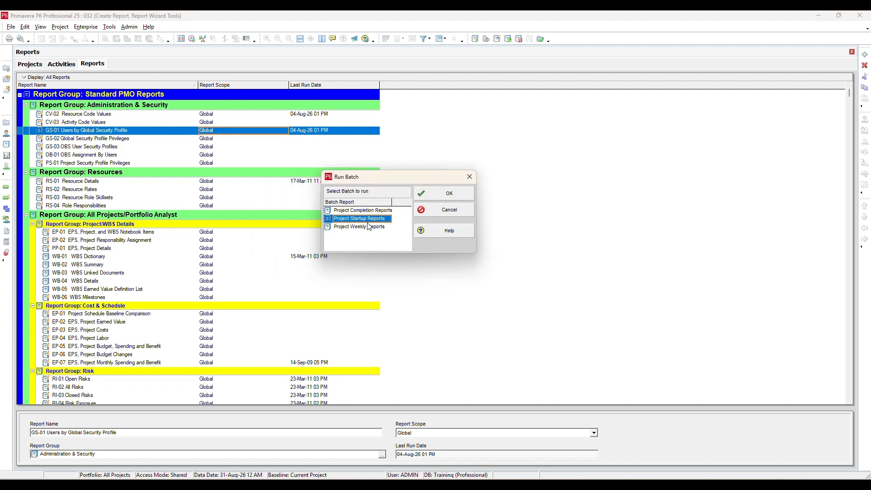
left_click(370, 226)
left_click(447, 192)
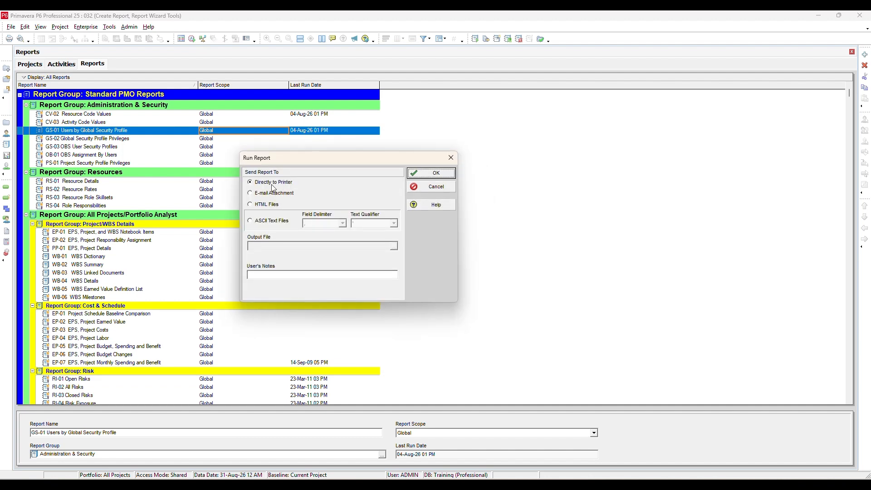
- Output the batch as HTML files, overwriting the existing EP-02 file, and open the EP-02 EPS, Project Earned Value report in the browser
left_click(259, 204)
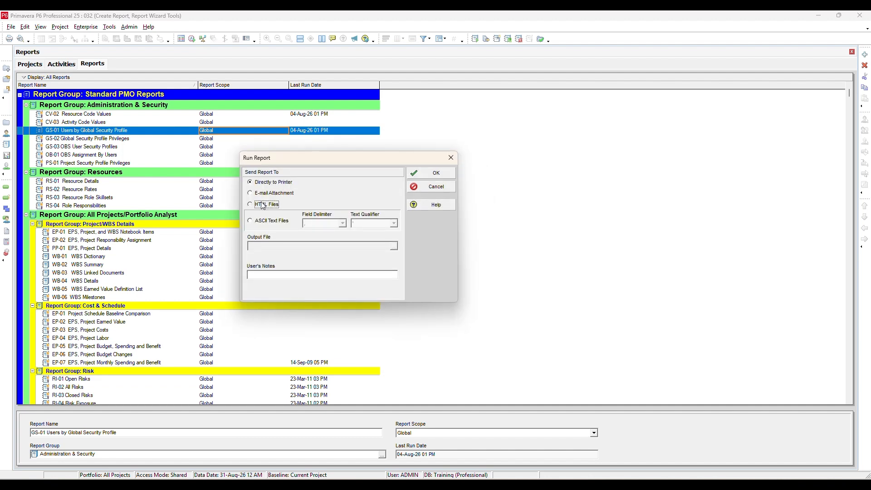
left_click(418, 172)
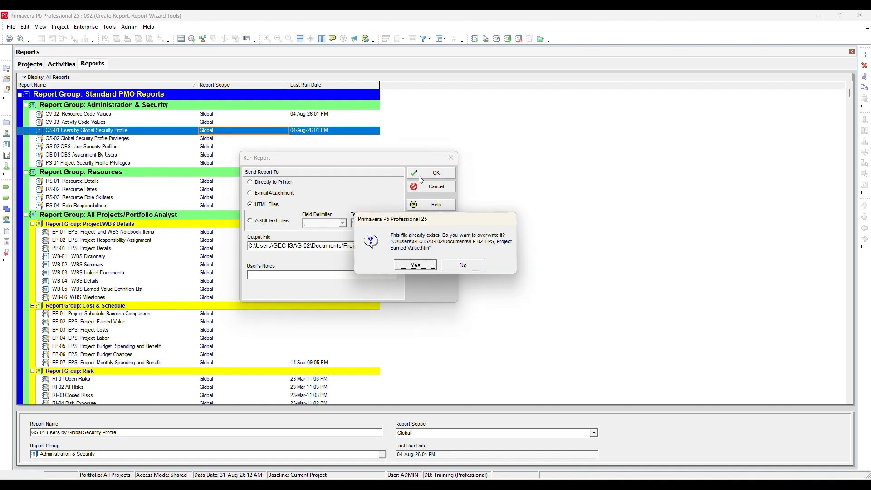
left_click(415, 264)
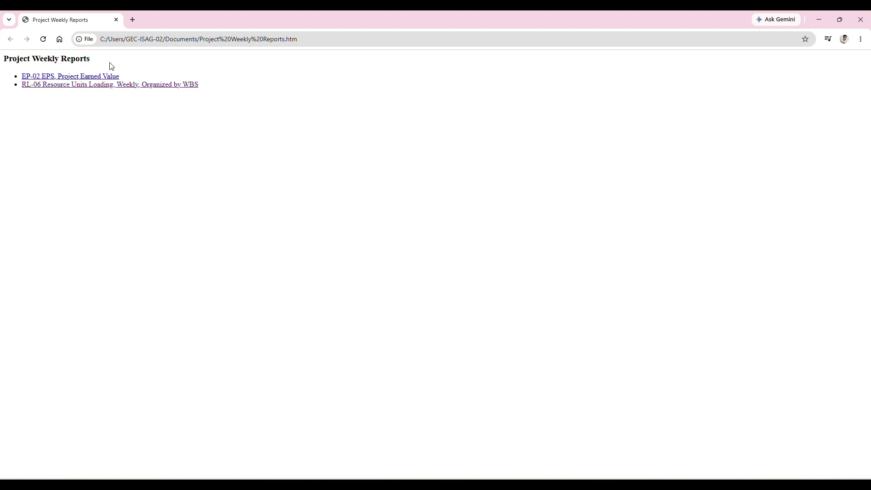
left_click(84, 79)
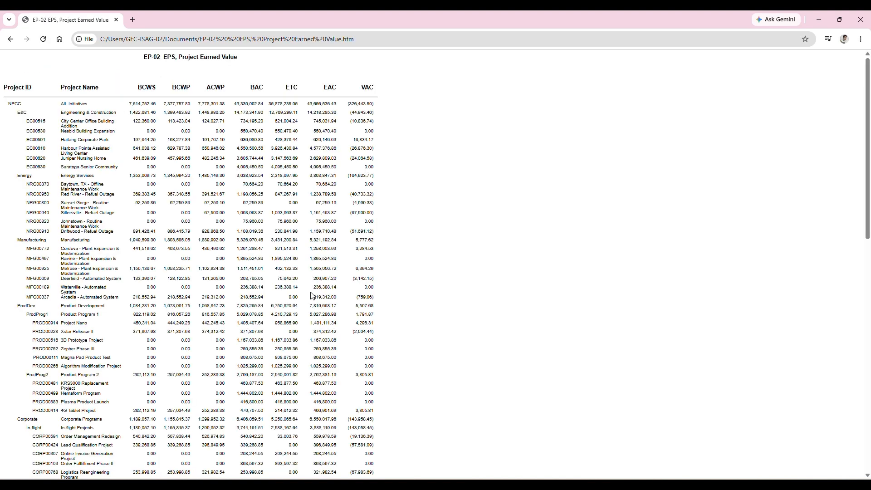
- Look through the EP-02 EPS, Project Earned Value report in the browser and close it
scroll(311, 294, "down", 4)
scroll(311, 296, "down", 6)
scroll(311, 296, "up", 10)
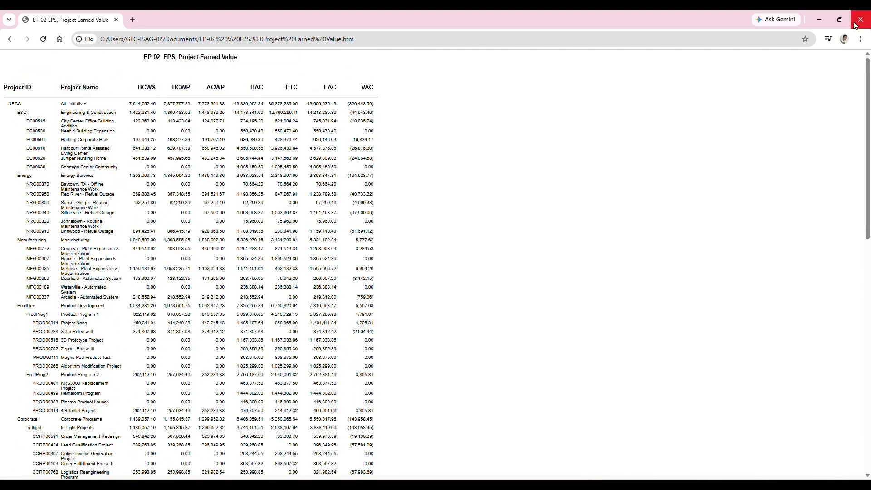
left_click(855, 24)
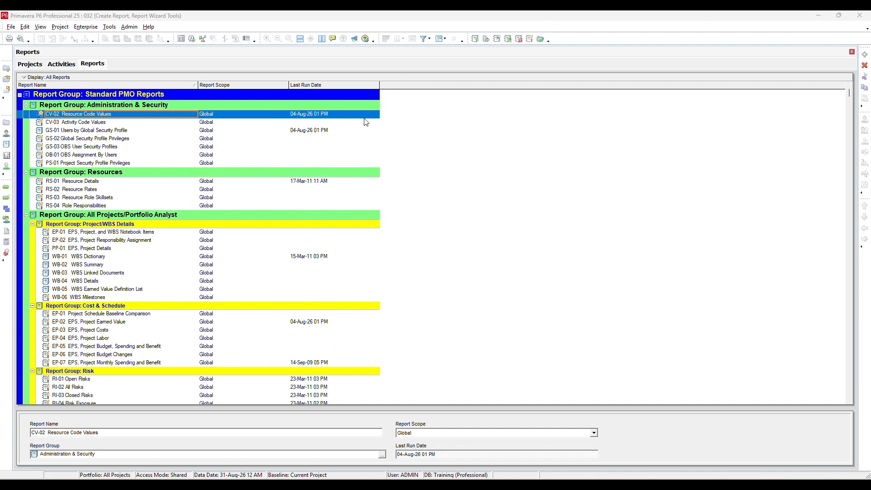
- Run CV-02 Resource Code Values as a delimited text file, look through the output in Excel, and close it
right_click(367, 116)
mouse_move(391, 120)
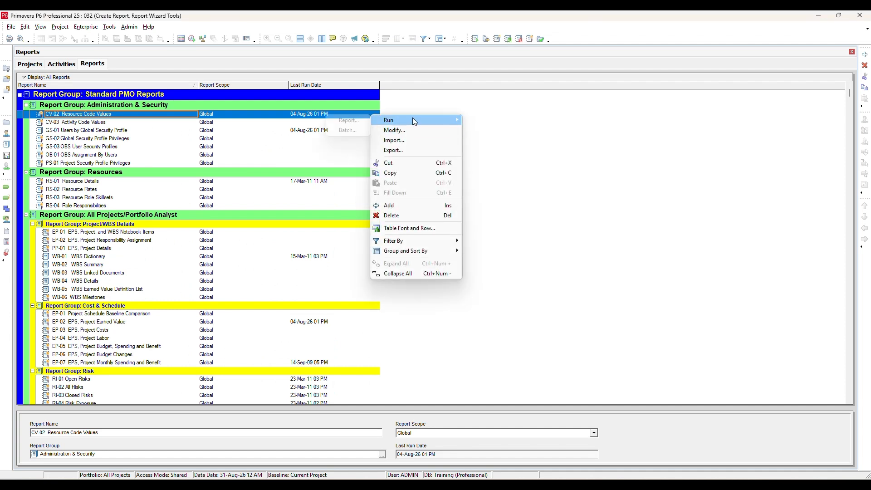
left_click(350, 120)
left_click(24, 215)
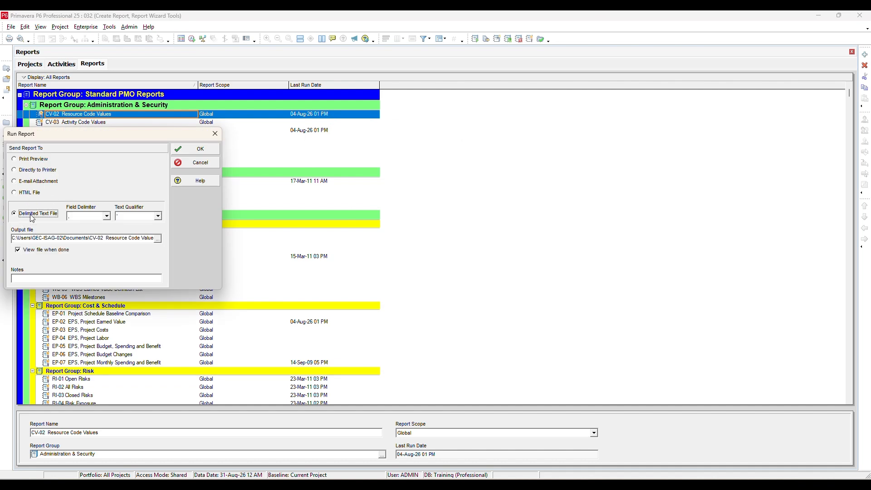
left_click(181, 151)
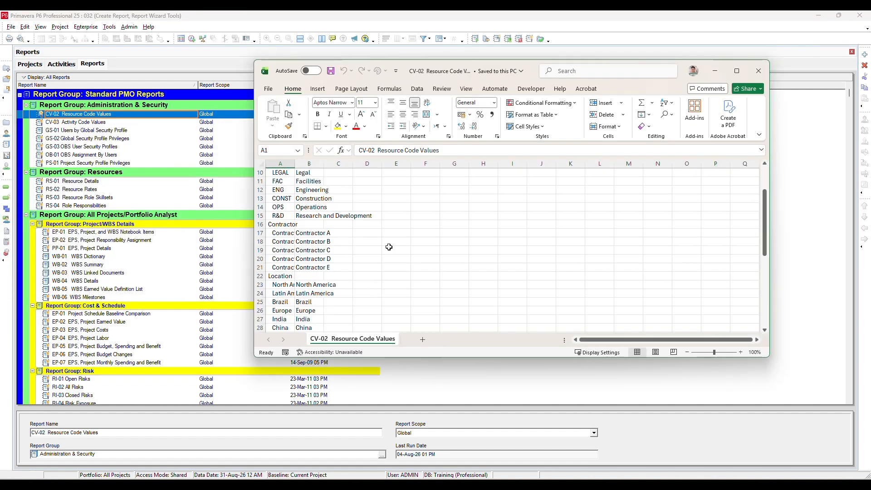
scroll(399, 263, "down", 10)
scroll(410, 277, "up", 15)
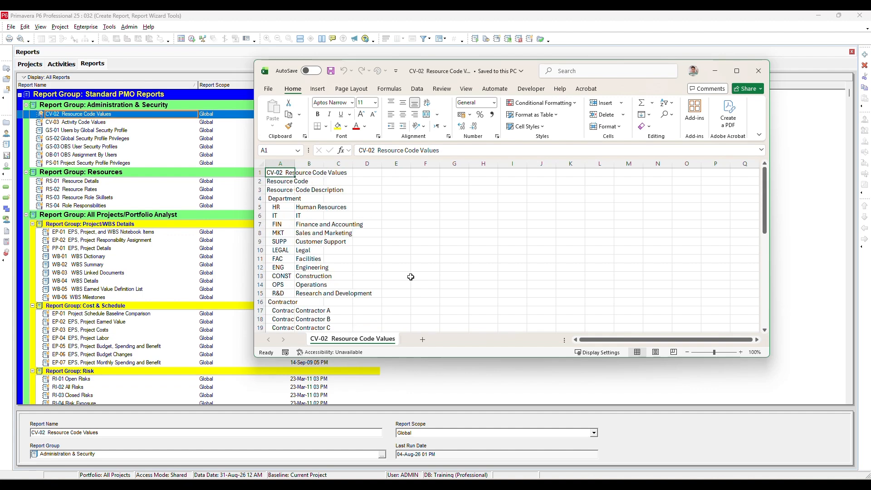
left_click(751, 76)
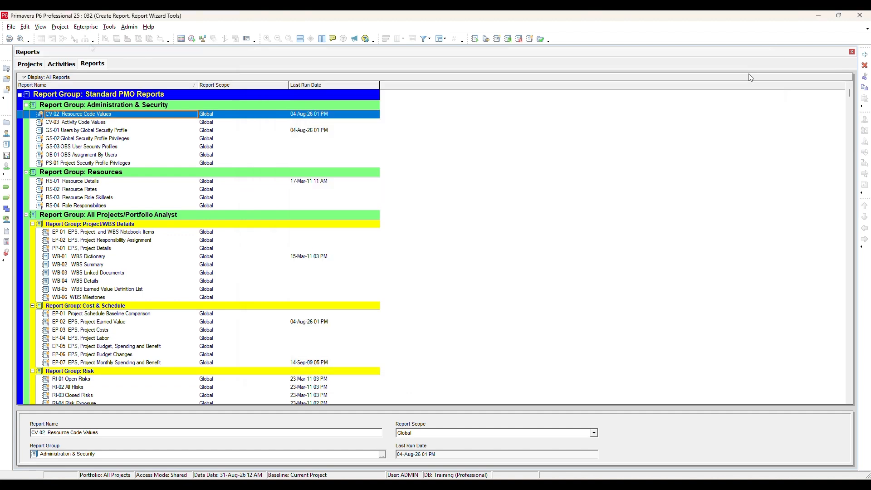
- Examine the Report Wizard's modify option and additional subject areas for CV-02 Resource Code Values, and leave the wizard
left_click(109, 26)
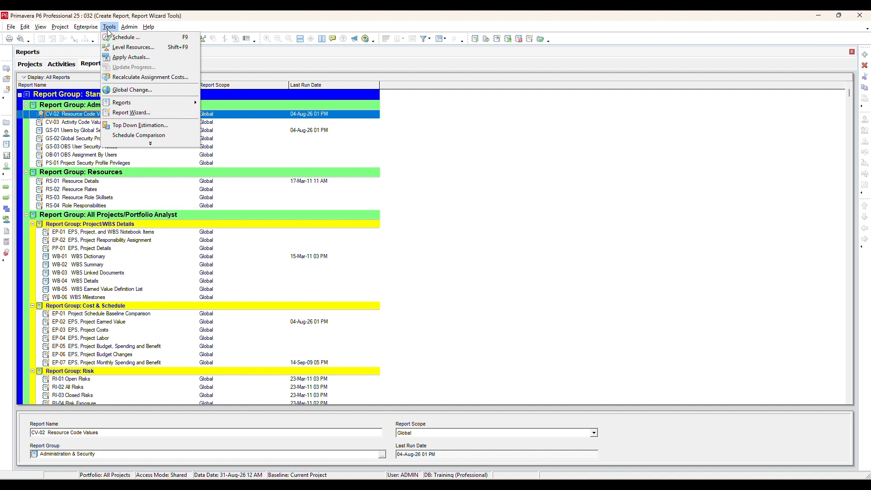
left_click(147, 114)
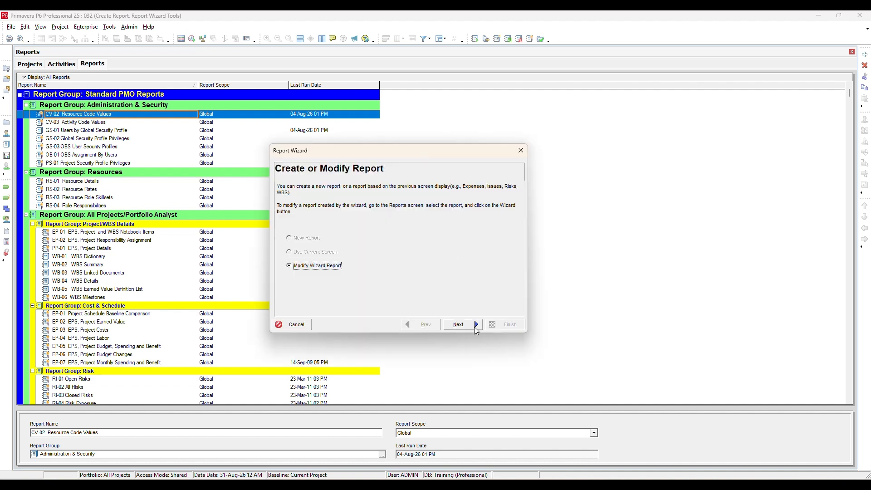
left_click(475, 326)
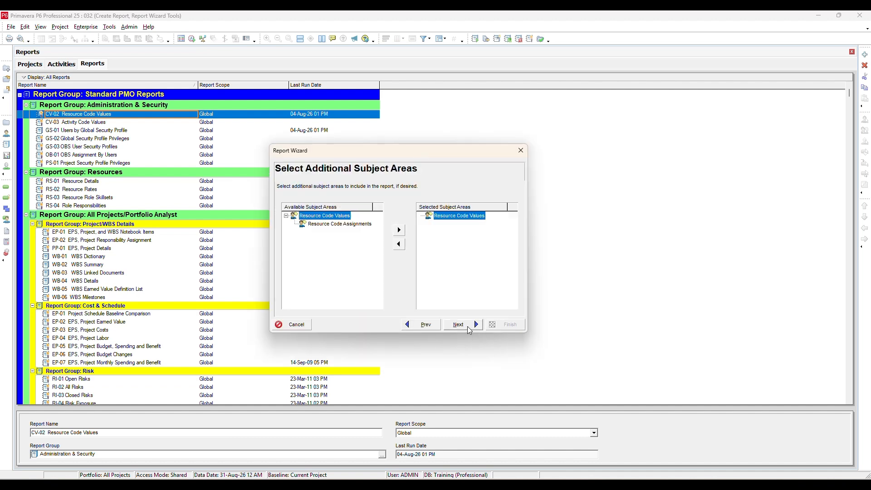
left_click(418, 326)
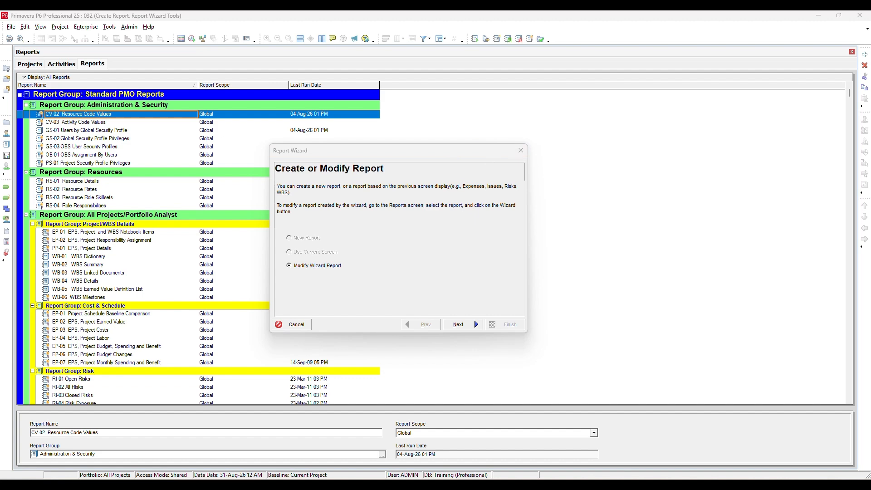
- From the Activities view, start a new report in the Report Wizard with Activities as its only subject area
left_click(109, 27)
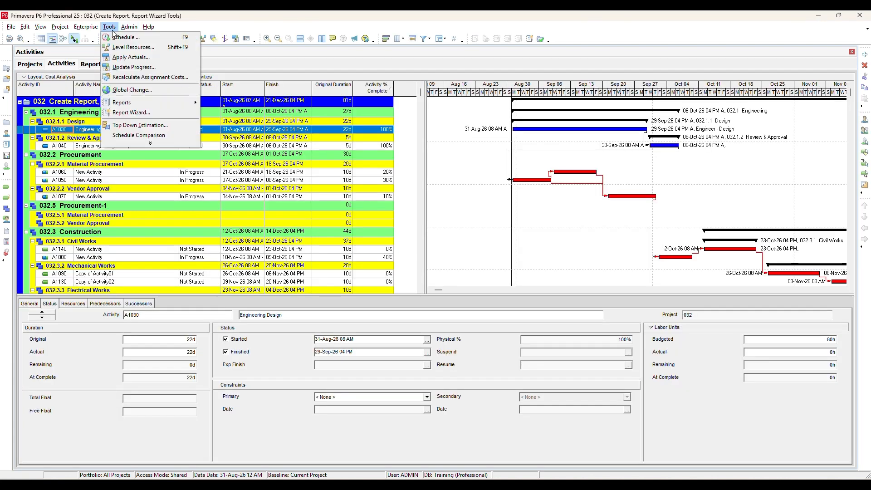
left_click(140, 110)
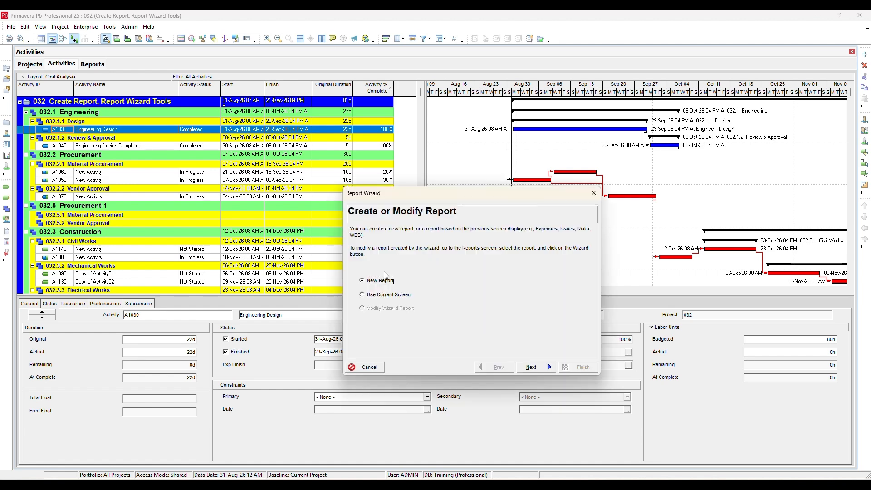
left_click(387, 296)
left_click(380, 281)
left_click(543, 369)
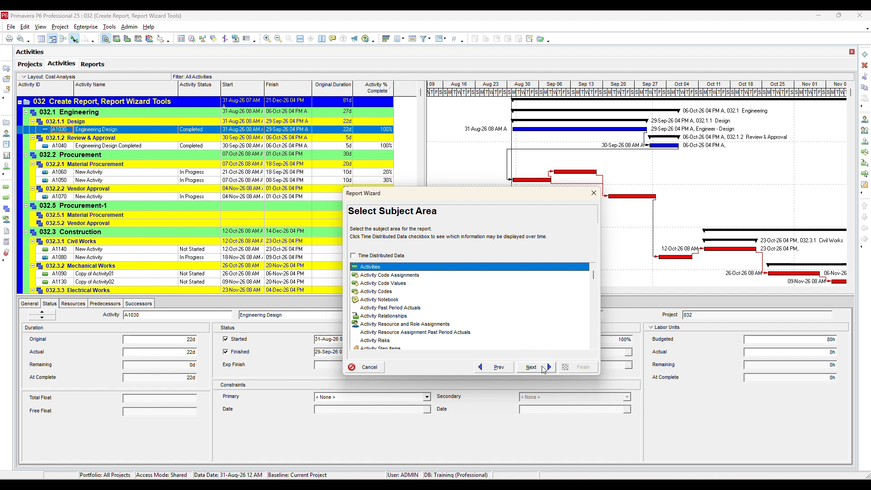
left_click(543, 369)
left_click(543, 370)
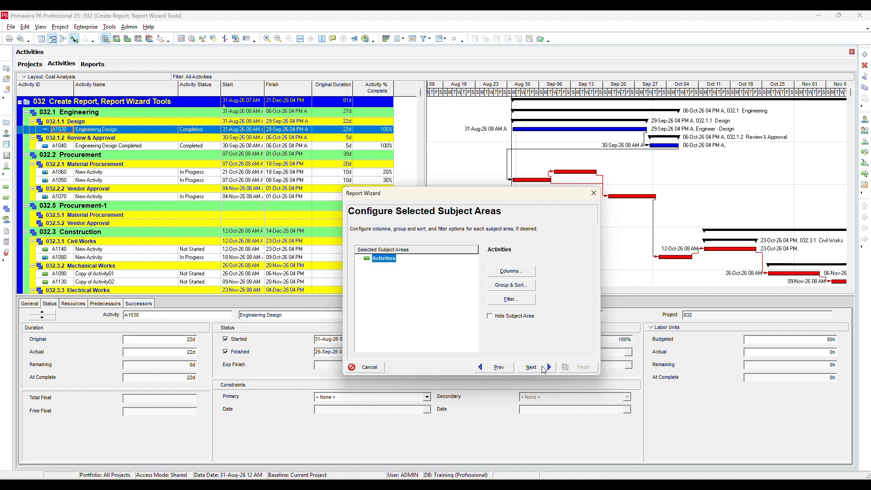
- Keep the Activity ID and Activity Status columns and generate the report with the title Activities
left_click(521, 273)
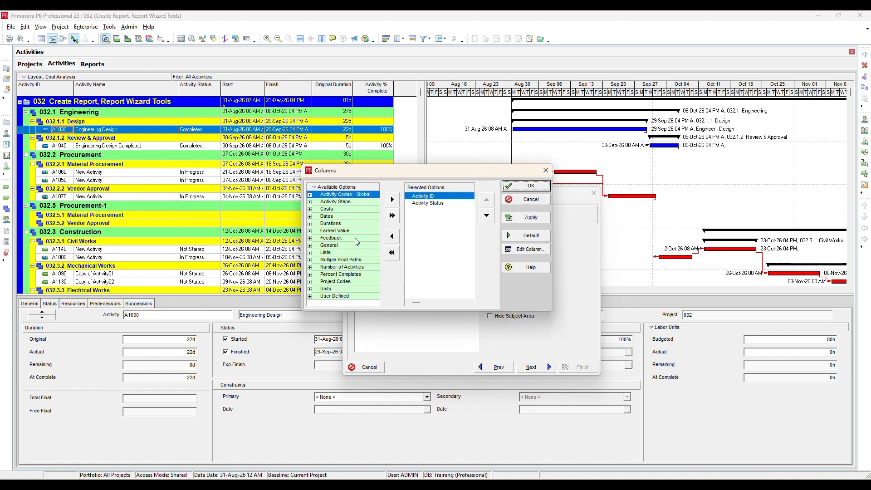
left_click(527, 185)
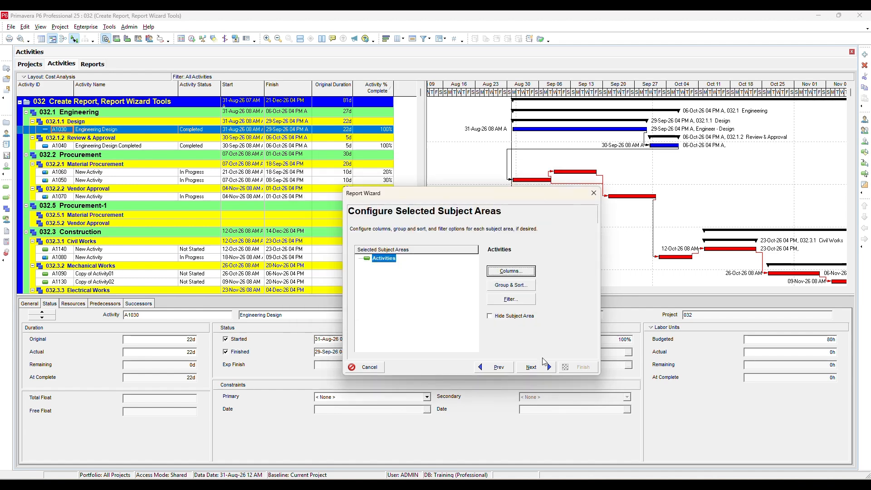
left_click(544, 371)
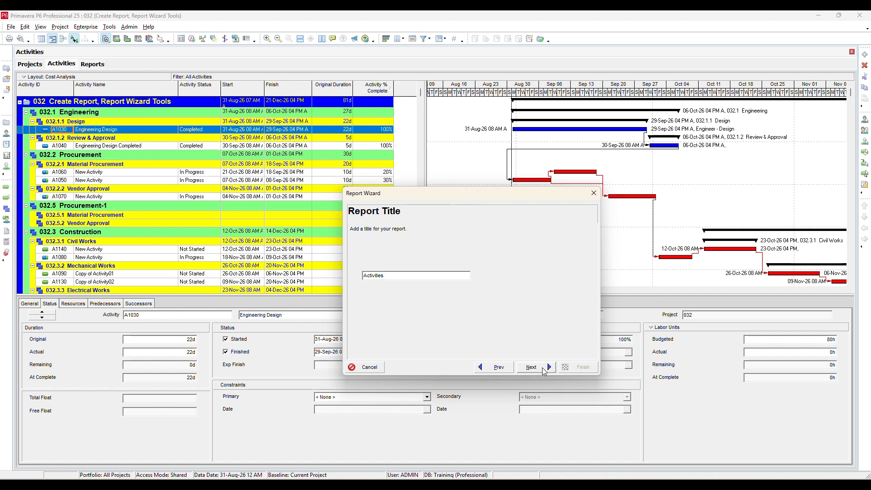
left_click(544, 371)
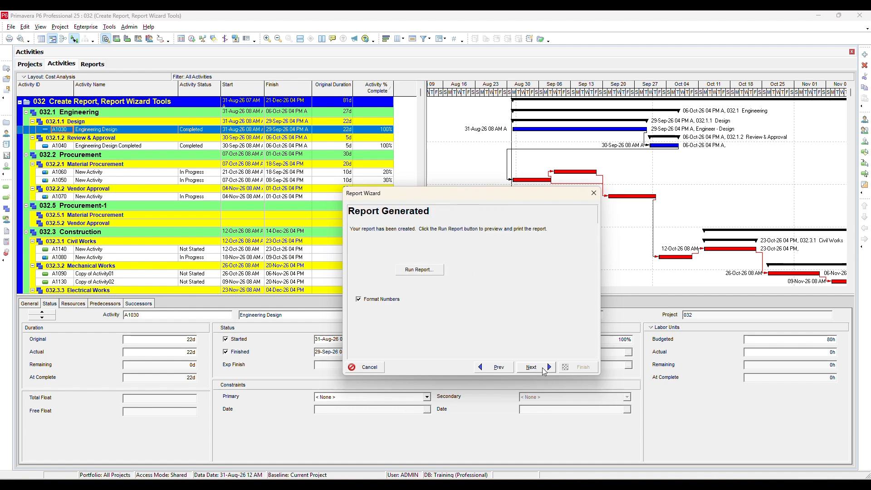
- Run the generated Activities report as a print preview, and close the preview
left_click(412, 270)
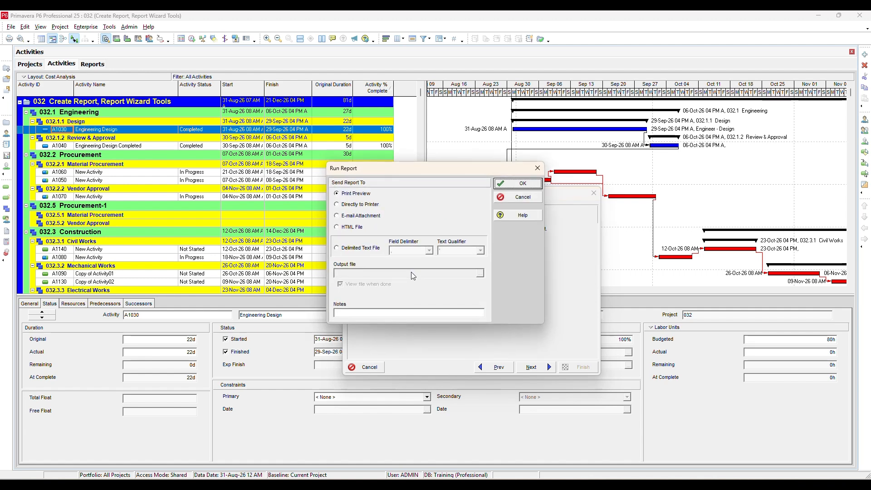
left_click(362, 225)
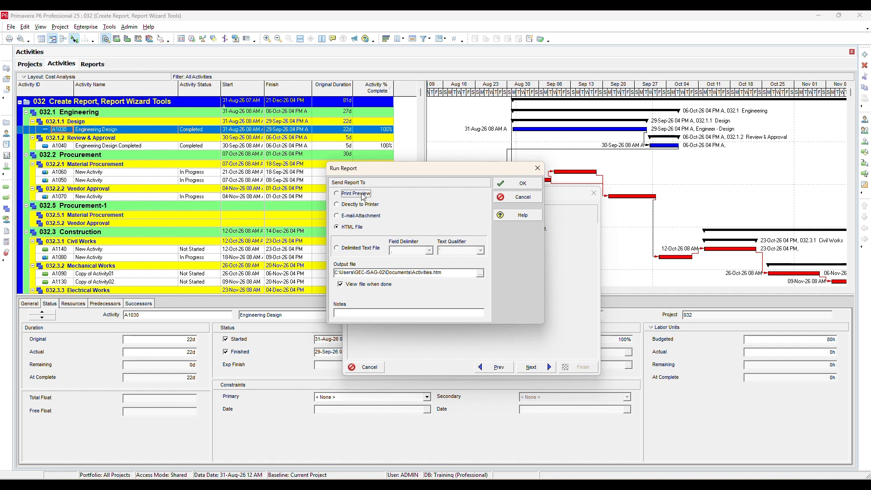
left_click(507, 186)
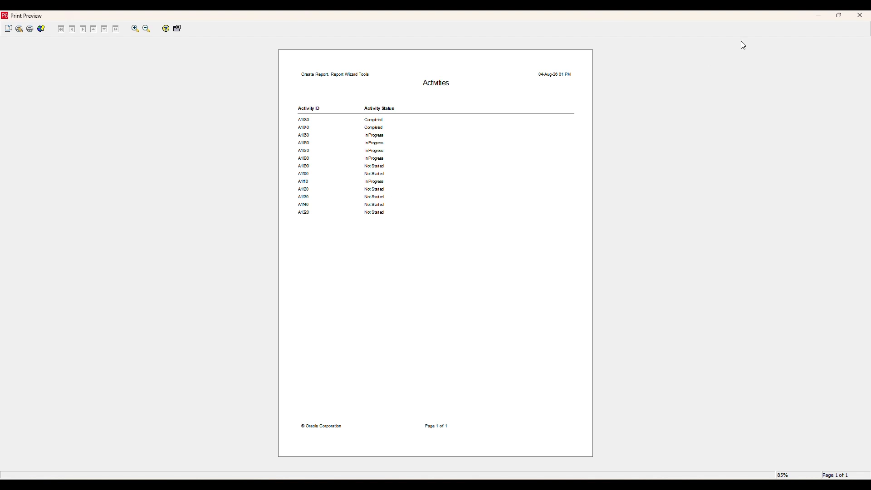
left_click(858, 16)
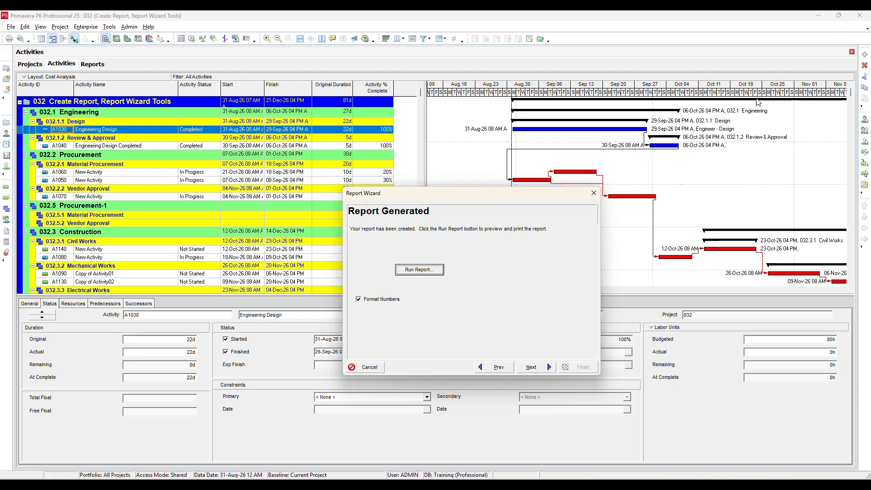
- Leave the Report Wizard without saving the Activities report
left_click(548, 368)
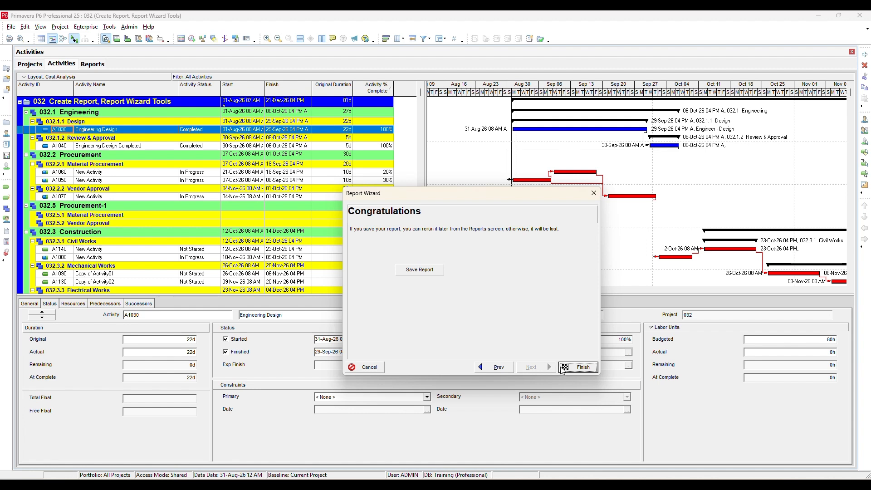
left_click(379, 367)
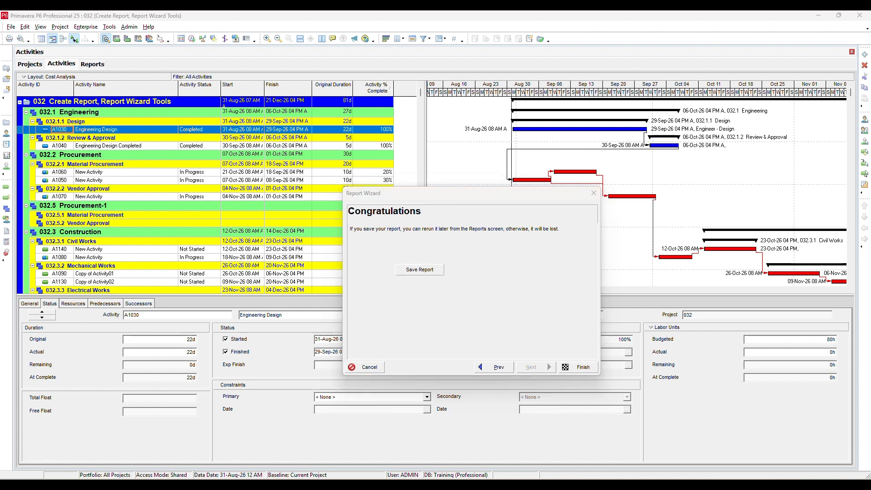
left_click(451, 294)
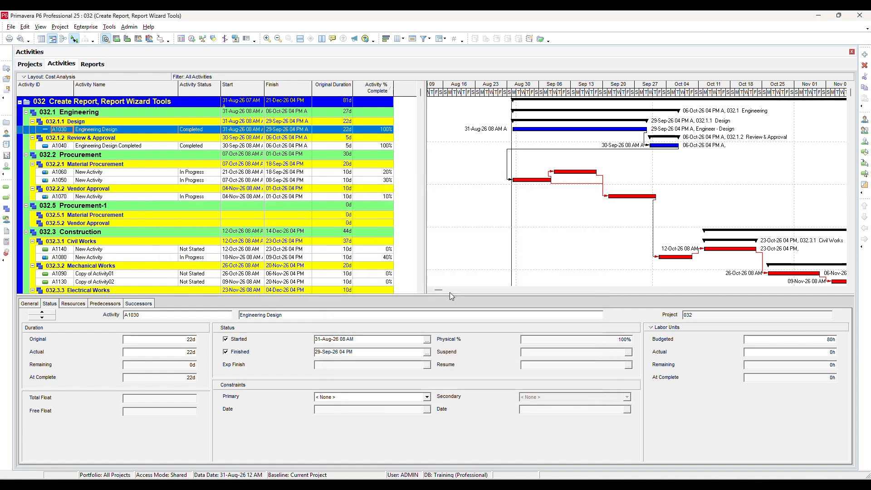
- Start a Report Wizard report based on the current screen, with Activities as its only subject area
left_click(109, 26)
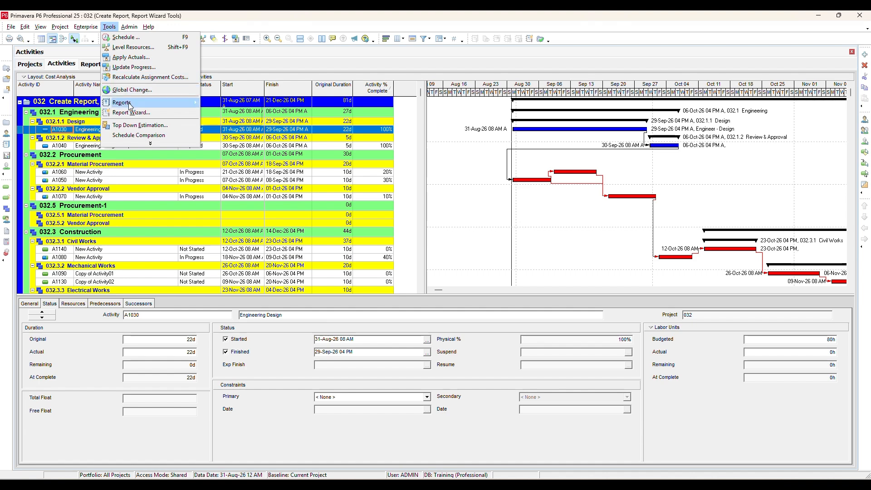
mouse_move(130, 105)
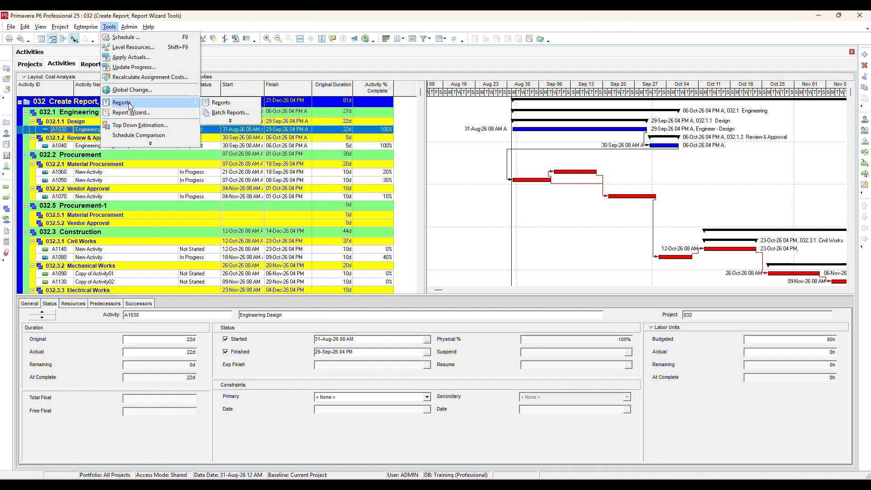
left_click(161, 116)
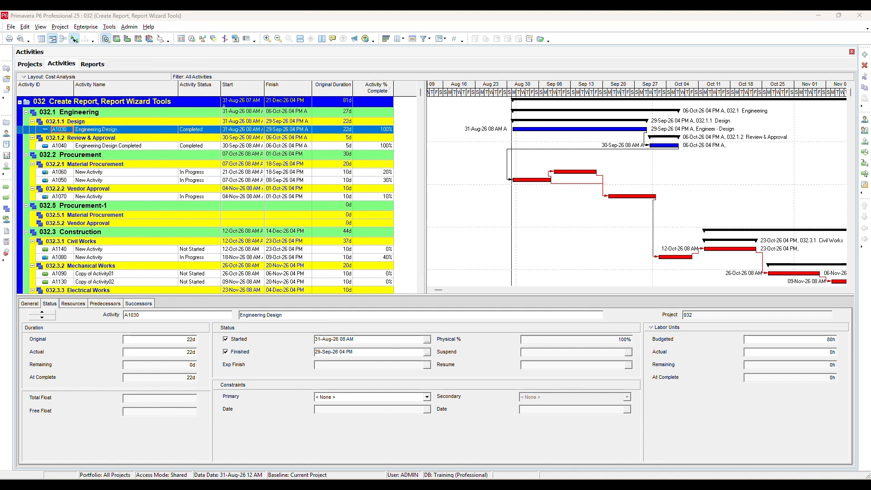
left_click(297, 278)
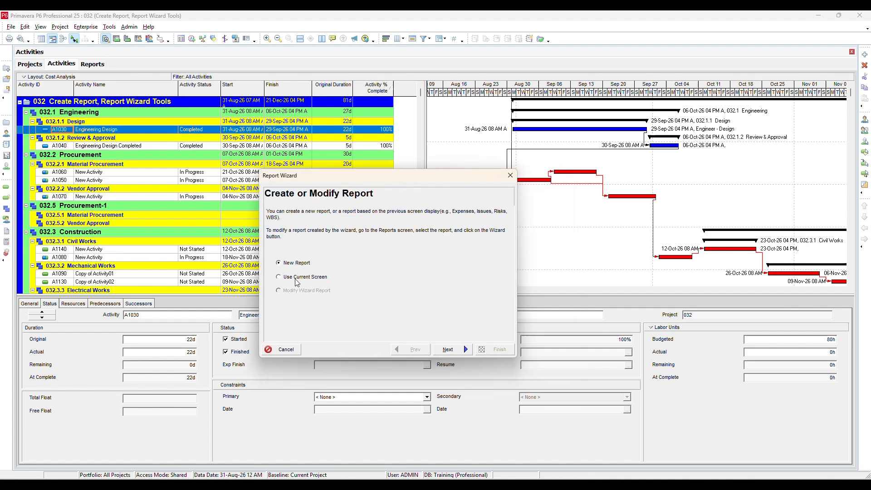
left_click(462, 350)
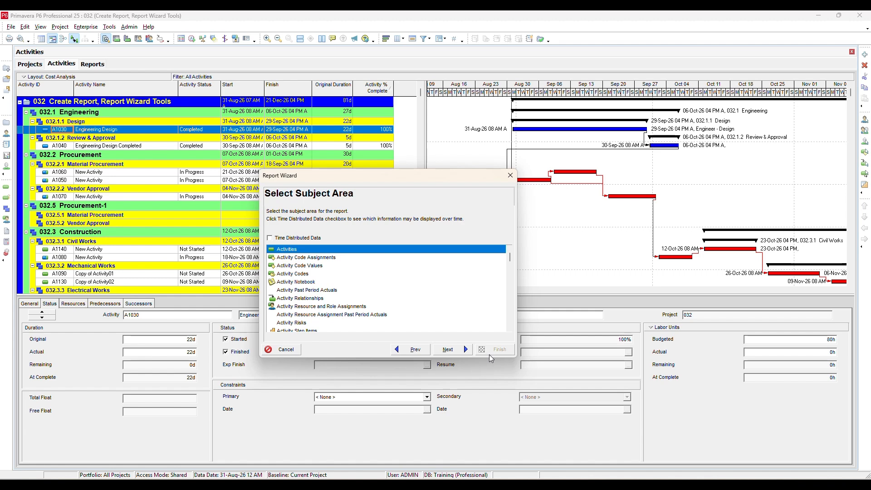
left_click(459, 352)
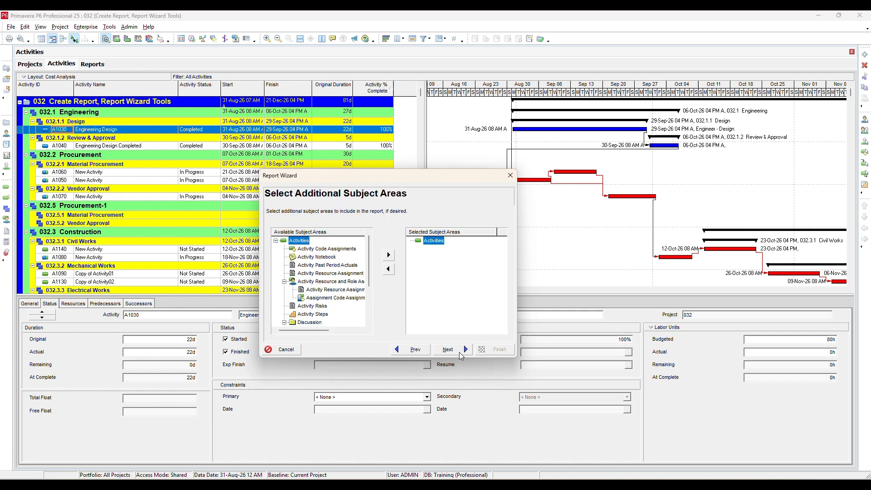
left_click(459, 352)
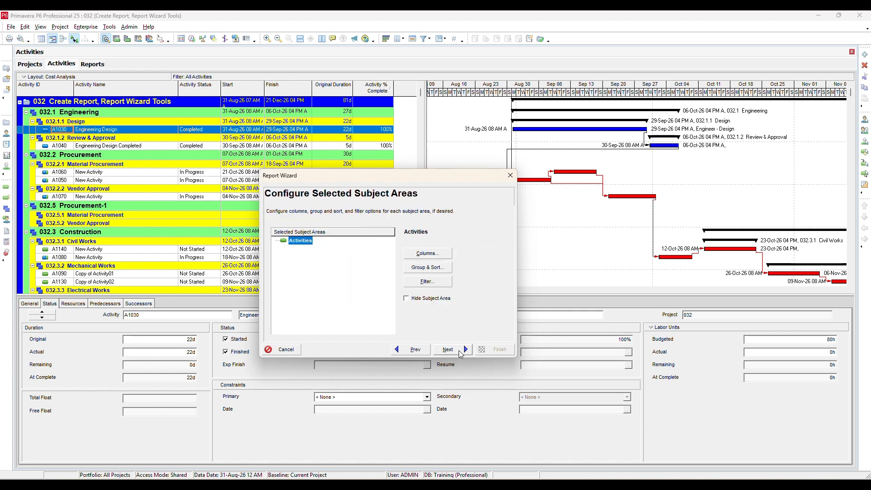
- Keep the Activities columns taken from the current screen, including Start, Finish, Original Duration and Activity % Complete, and generate the report
left_click(424, 255)
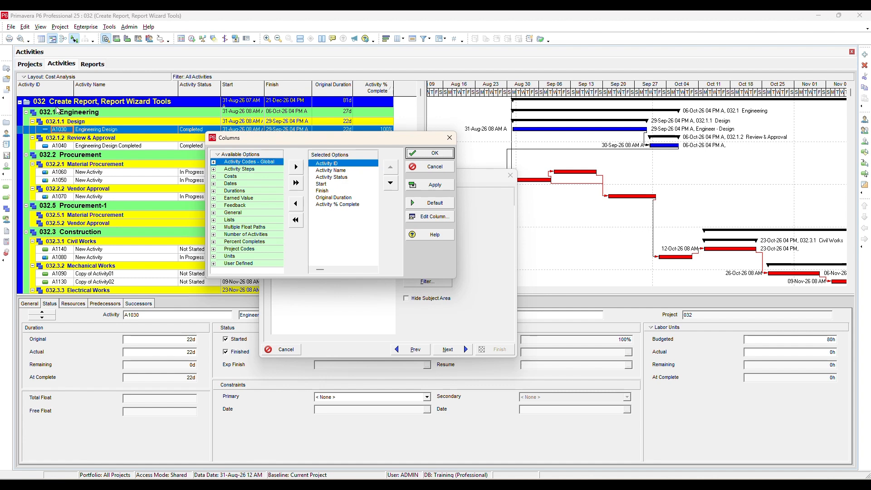
left_click(332, 178)
left_click(328, 184)
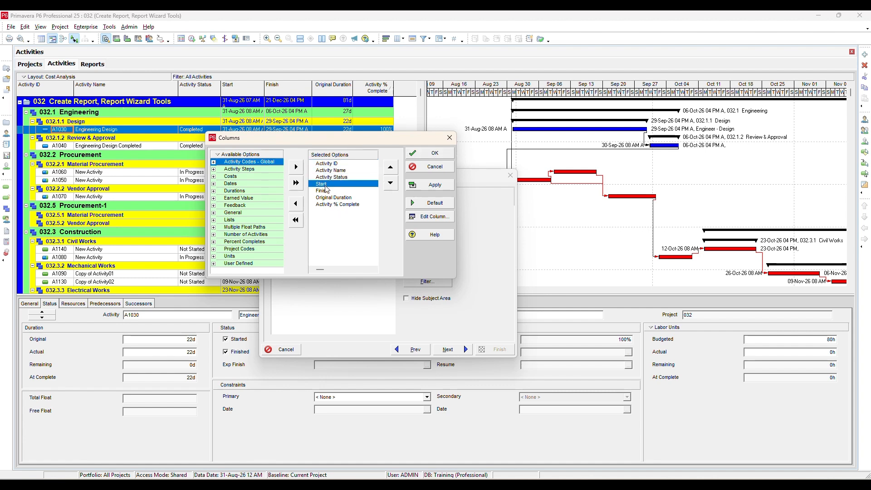
left_click(428, 154)
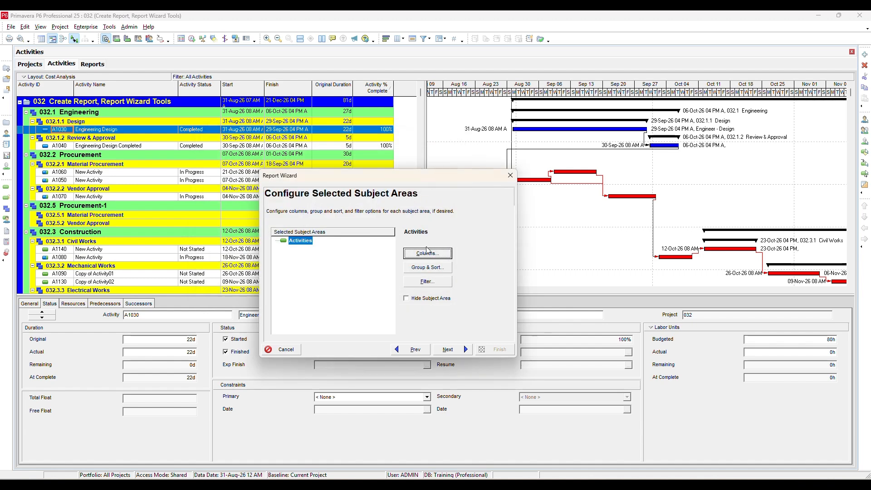
left_click(454, 349)
left_click(454, 349)
- Run the generated report as a print preview and look through it, closing the preview and leaving the Report Wizard without saving
left_click(333, 252)
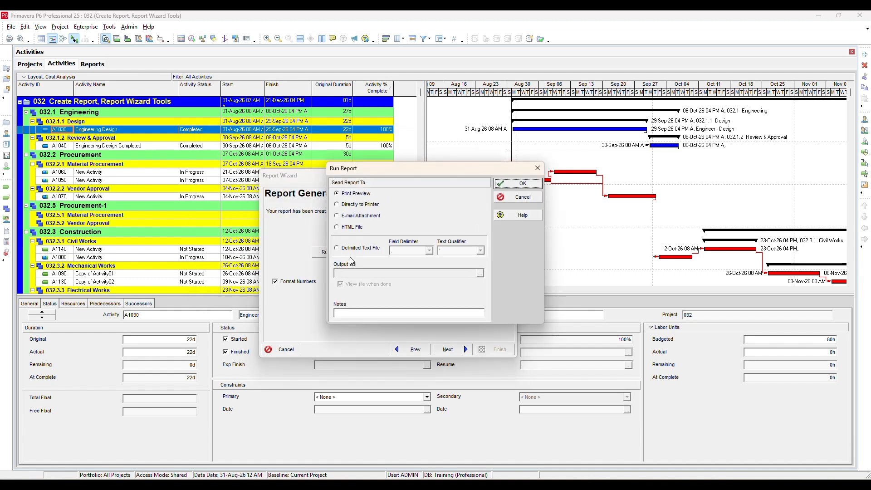
left_click(517, 182)
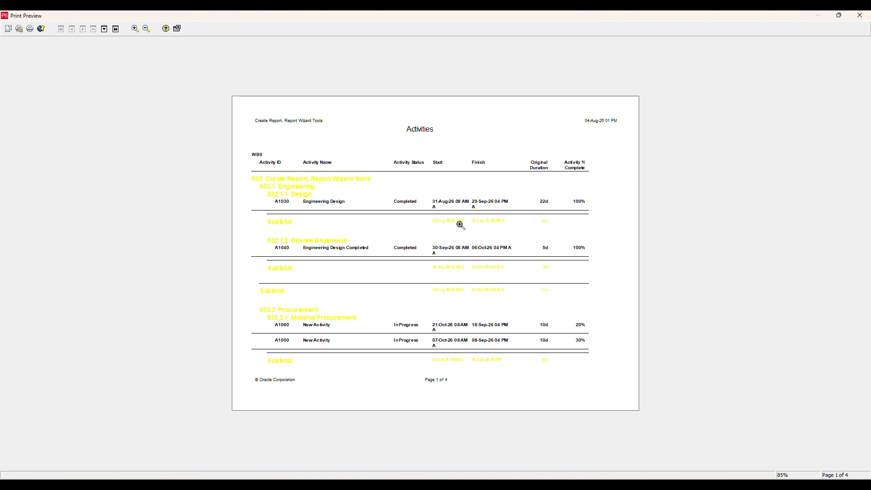
scroll(458, 223, "down", 3)
scroll(461, 240, "up", 1)
scroll(463, 240, "down", 1)
scroll(463, 240, "up", 3)
left_click(859, 15)
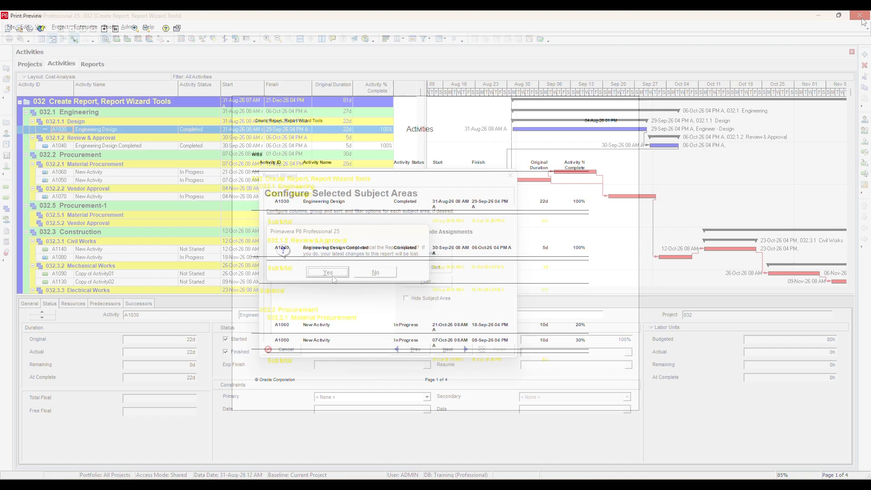
left_click(333, 274)
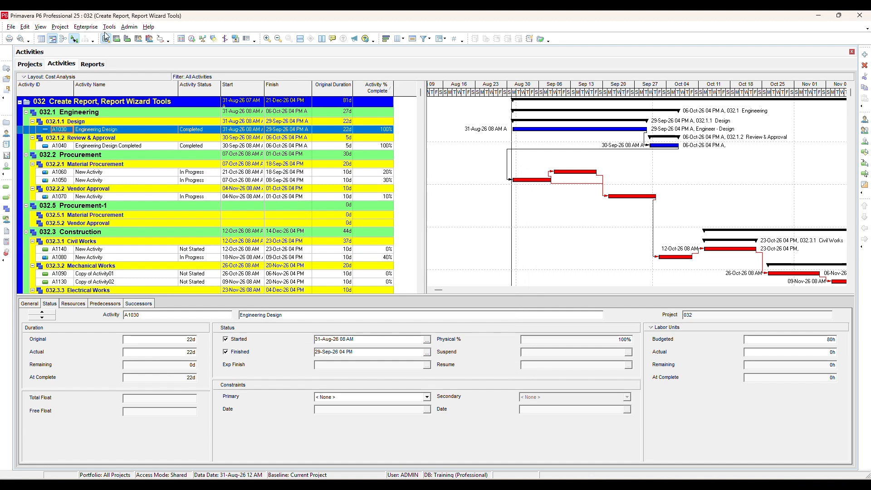
- Open the GS-02 Global Security Profile Privileges report for modification in the Report Wizard and proceed to the configuration of its subject area
left_click(93, 65)
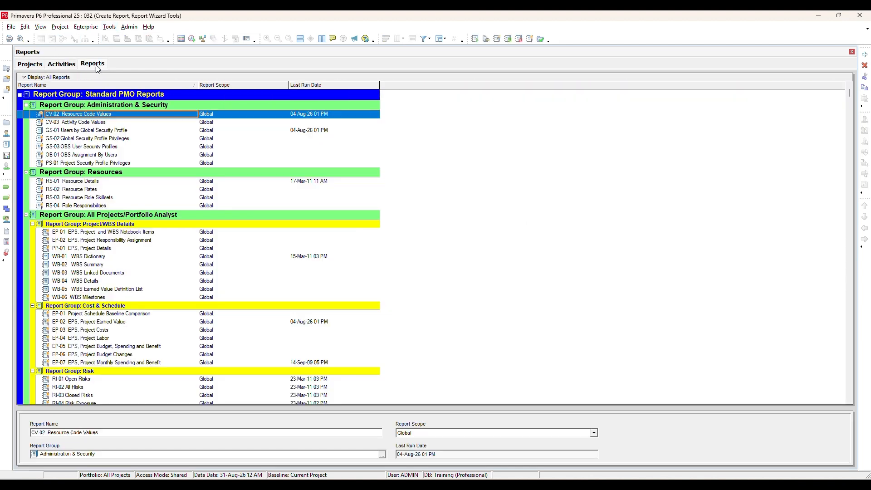
left_click(108, 138)
left_click(109, 27)
left_click(132, 115)
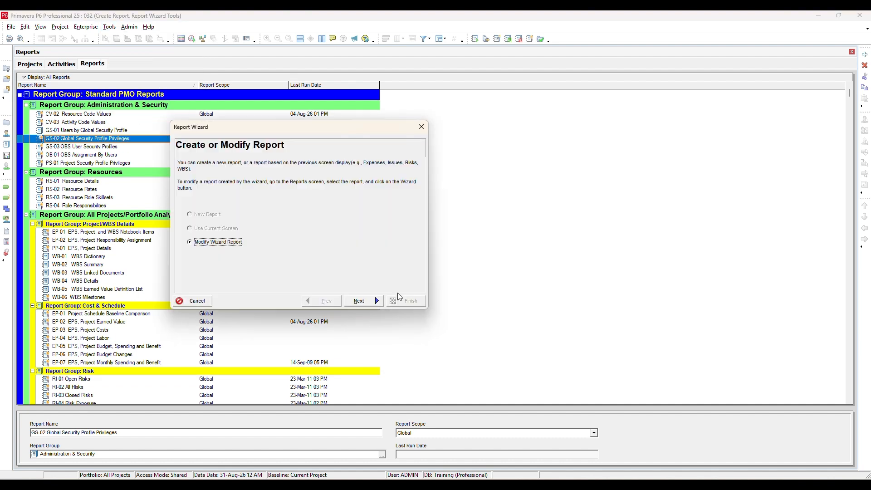
left_click(377, 298)
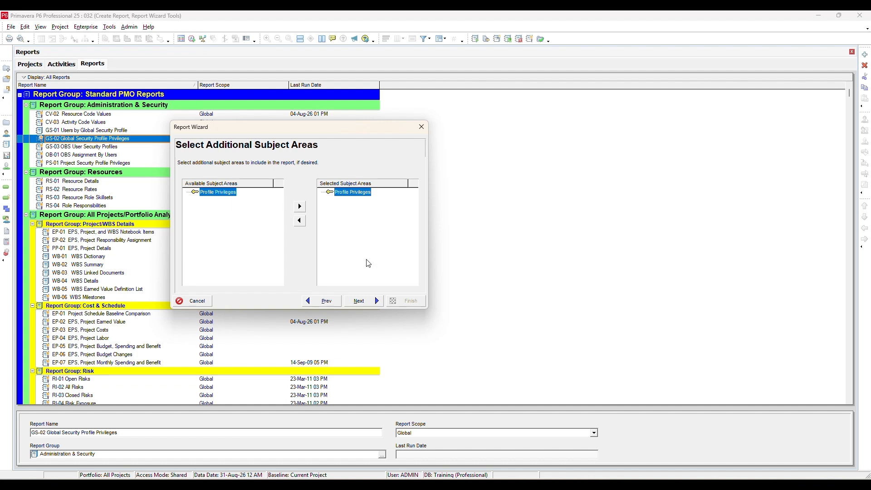
left_click(374, 302)
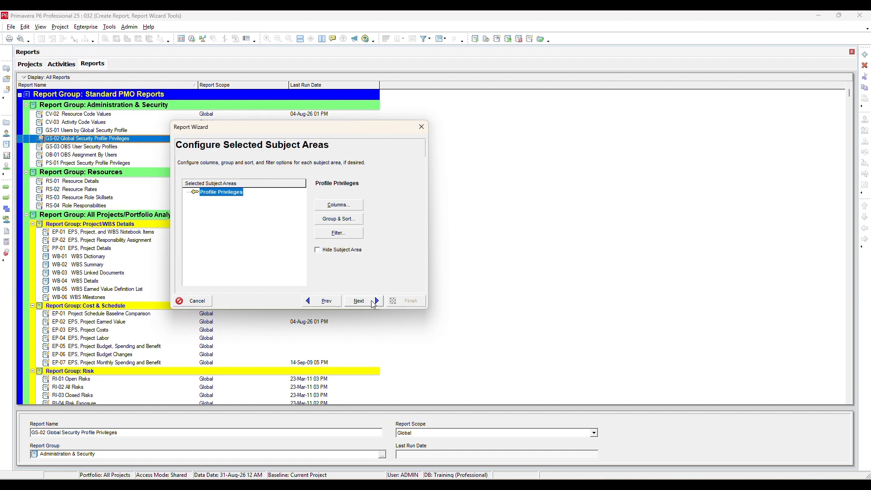
- Review the column selection for Profile Privileges and the report title, and leave the Report Wizard without changing the report
left_click(347, 211)
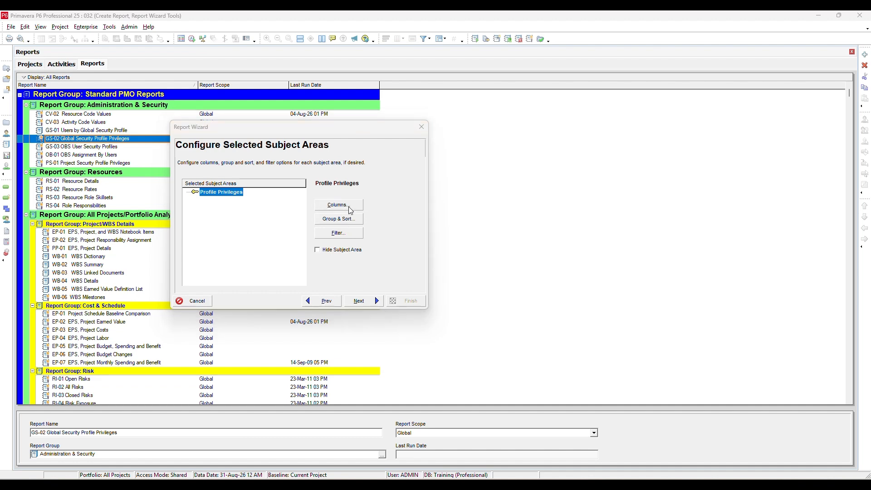
left_click(559, 169)
left_click(363, 301)
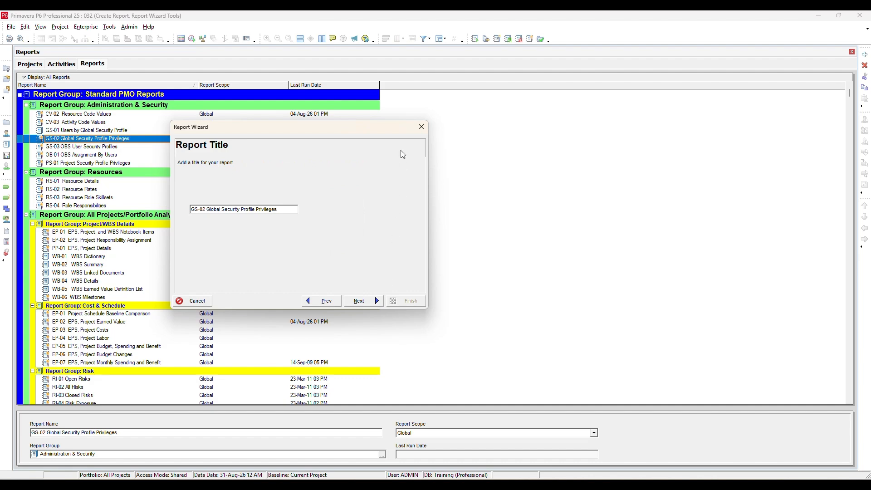
left_click(423, 128)
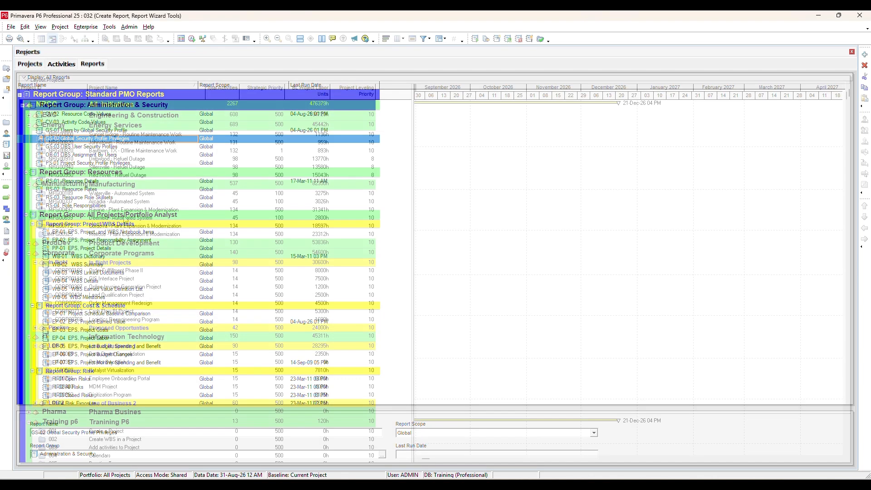
- Open the project MFG00659 Deerfield - Automated System from the project list
left_click(125, 220)
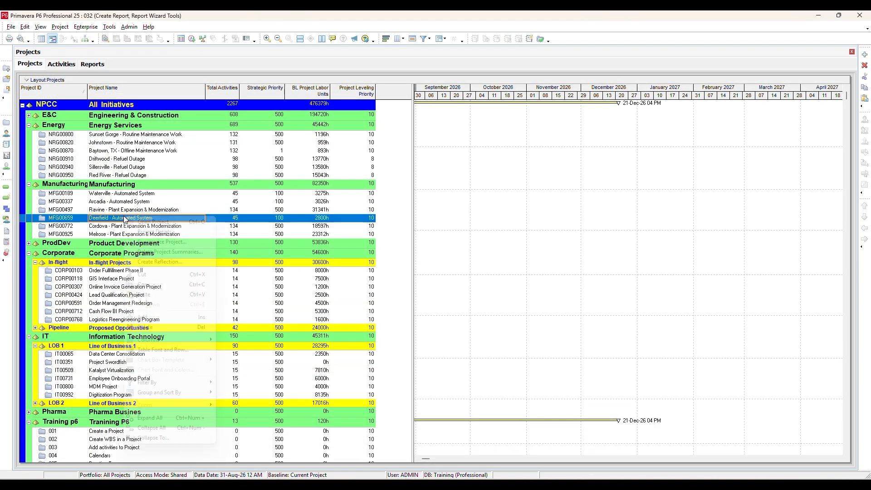
right_click(125, 218)
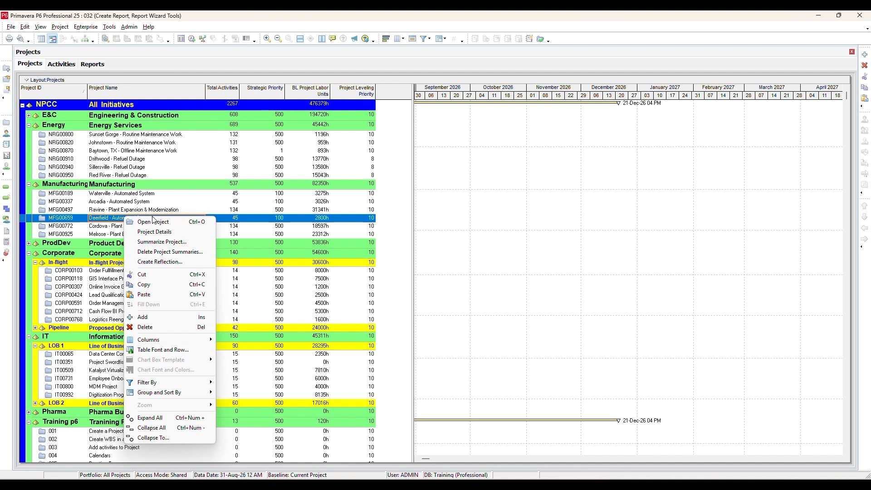
left_click(153, 221)
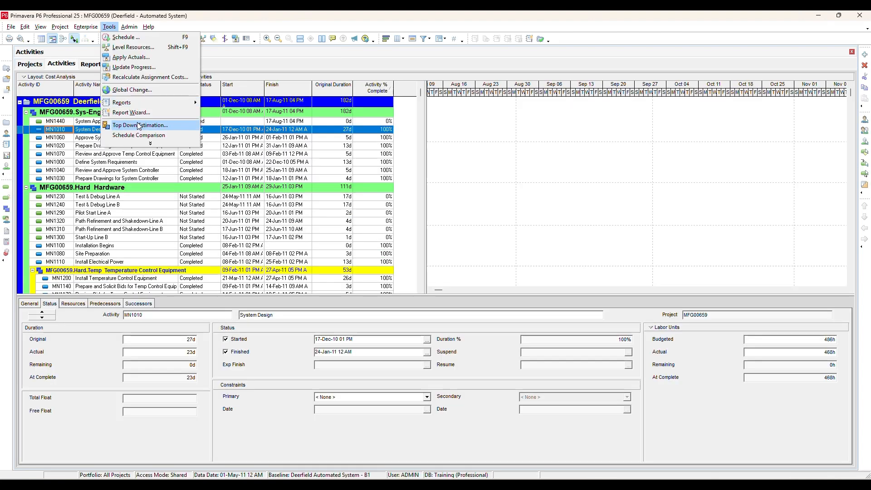
- Start a new Report Wizard report with time distributed data and Activities as its only subject area
left_click(138, 126)
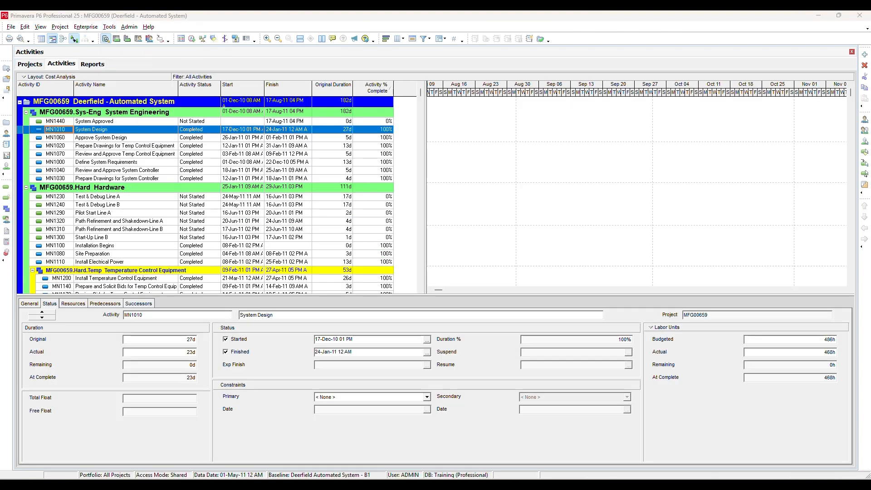
left_click(224, 297)
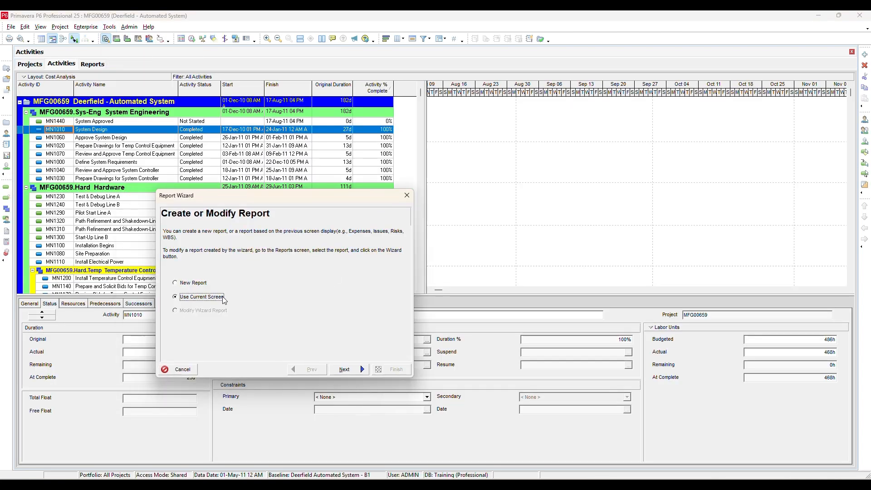
left_click(191, 283)
left_click(343, 368)
left_click(190, 257)
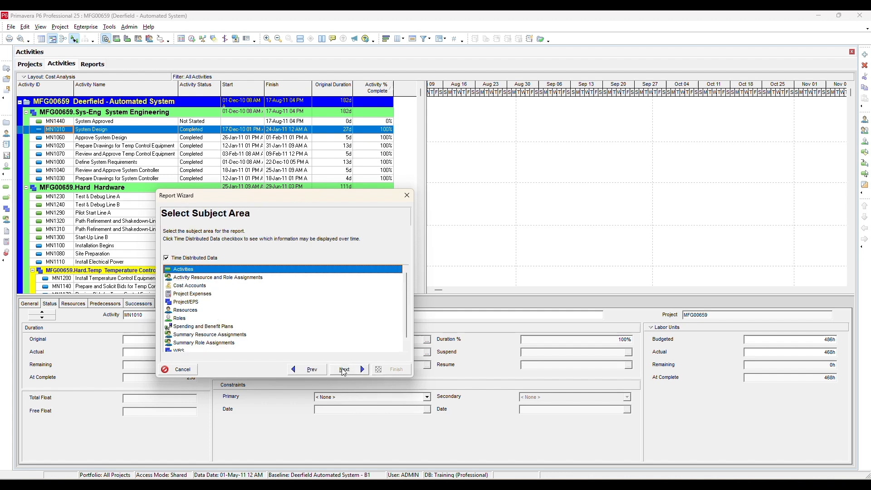
left_click(342, 371)
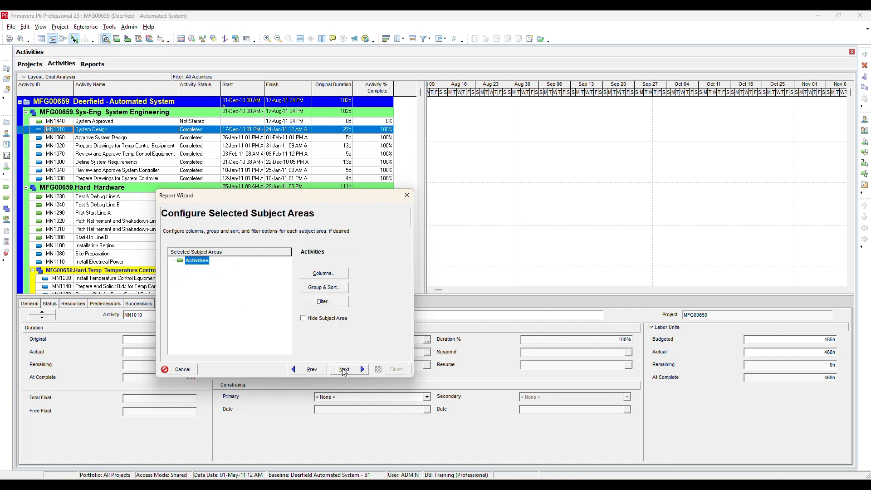
- Add the Activity Name column between Activity ID and Activity Status, and proceed to the report's date options
left_click(332, 274)
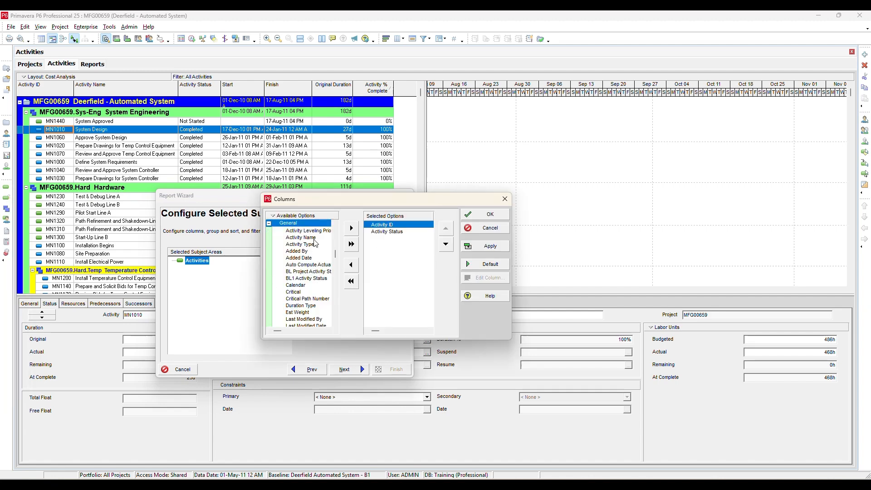
left_click(409, 231)
left_click(485, 214)
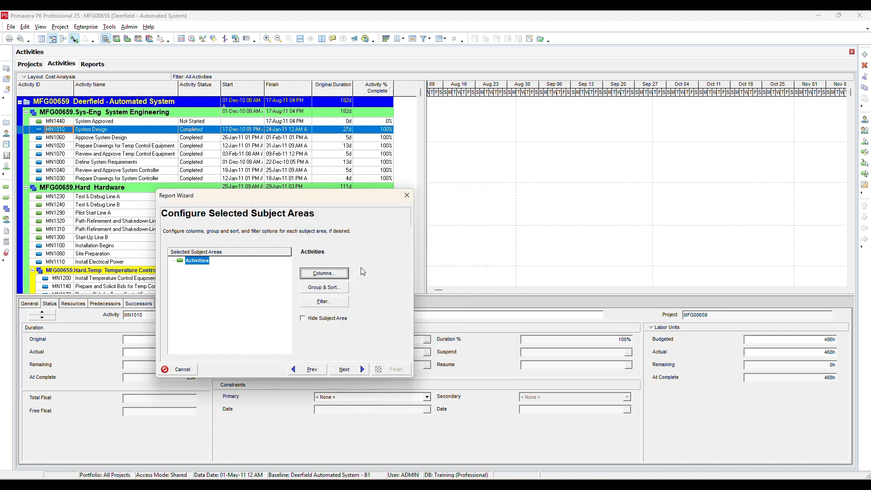
left_click(345, 368)
- Add Budgeted Labor Units from the time interval units as the report's time-distributed field
left_click(267, 258)
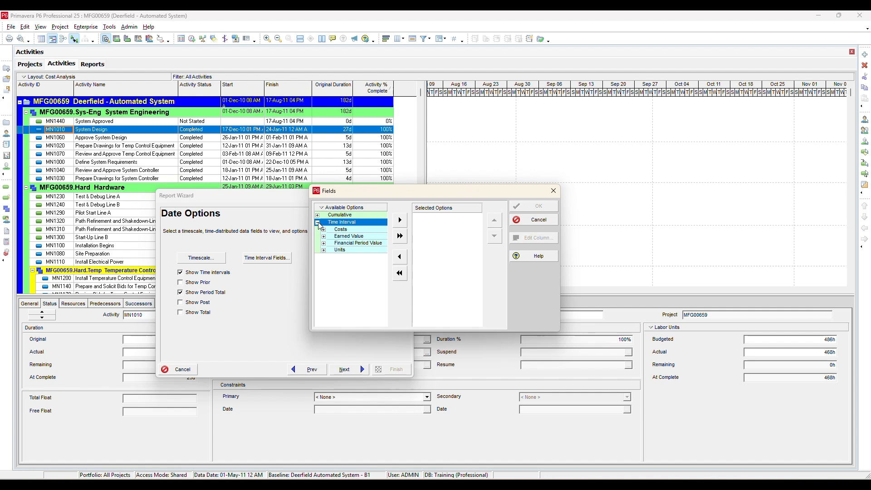
left_click(322, 250)
left_click(322, 249)
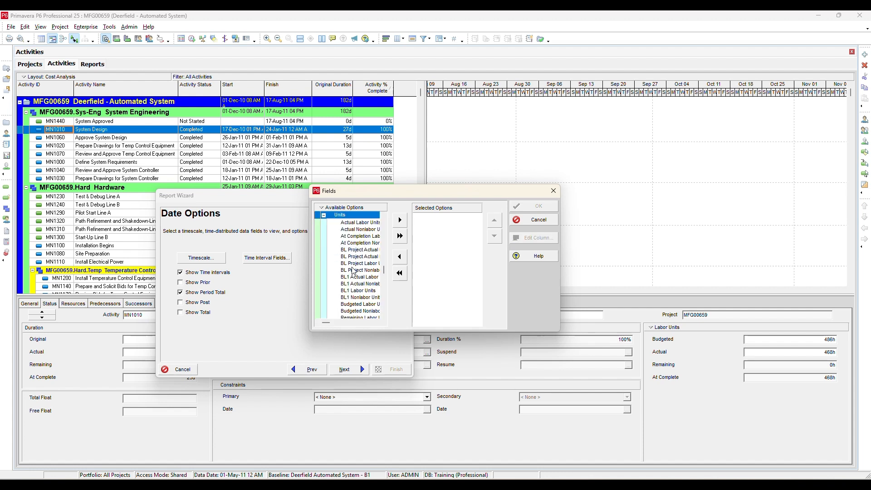
scroll(361, 272, "down", 3)
double_click(363, 277)
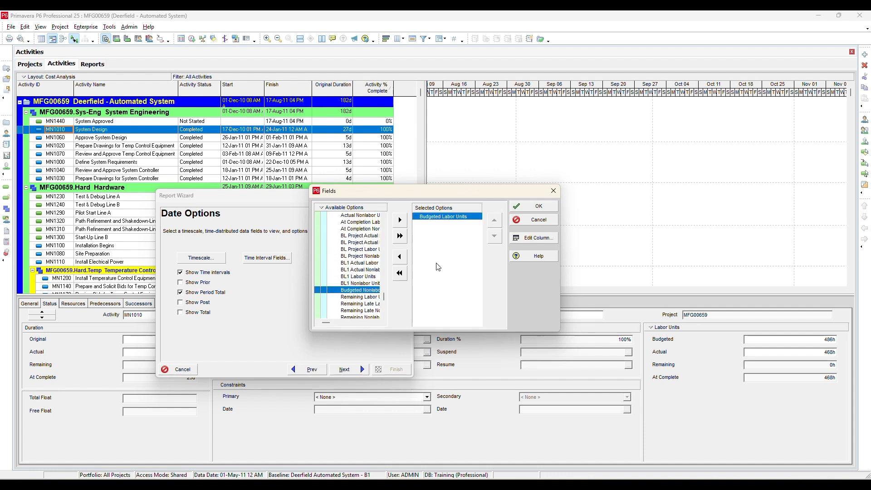
left_click(532, 210)
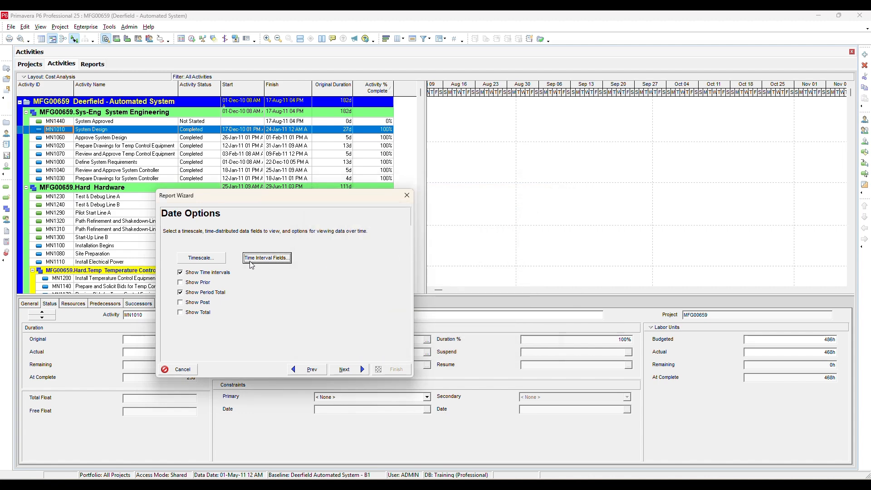
- Check the available date intervals for the report's timescale and accept it with Month as the interval
left_click(217, 259)
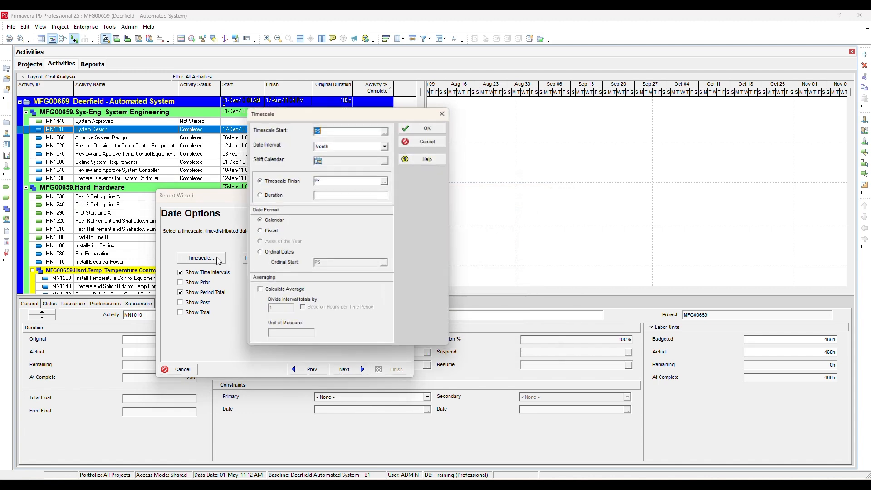
left_click(385, 145)
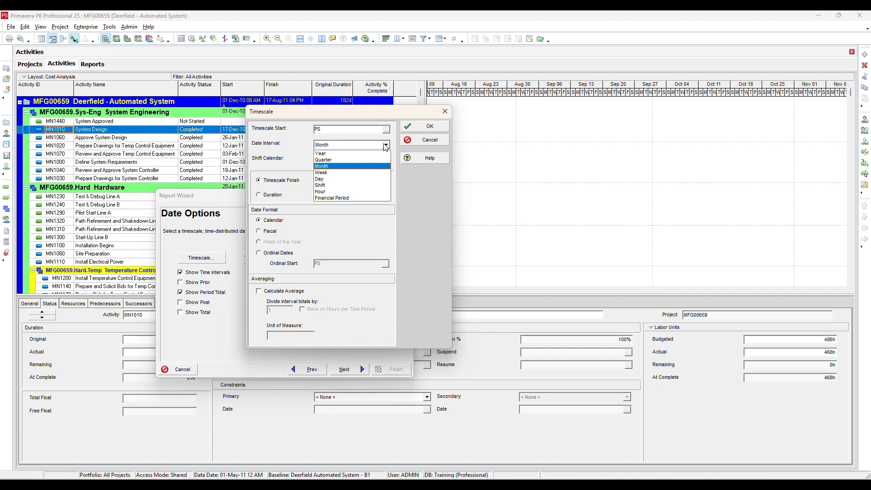
left_click(385, 145)
left_click(424, 126)
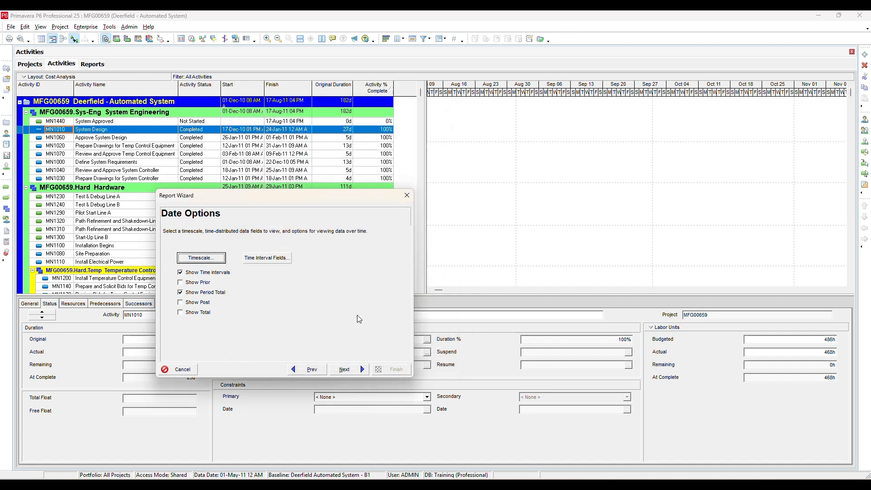
- Generate the report with the title Activities and run it as a print preview
left_click(358, 370)
left_click(360, 370)
left_click(240, 272)
left_click(517, 183)
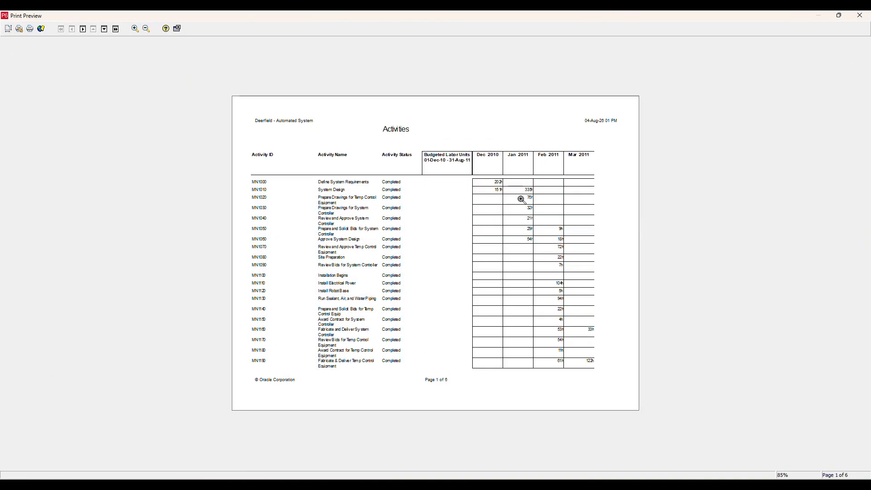
- Look through the monthly Budgeted Labor Units in the print preview, and close the preview and the Report Wizard
scroll(517, 193, "down", 4)
scroll(512, 193, "up", 4)
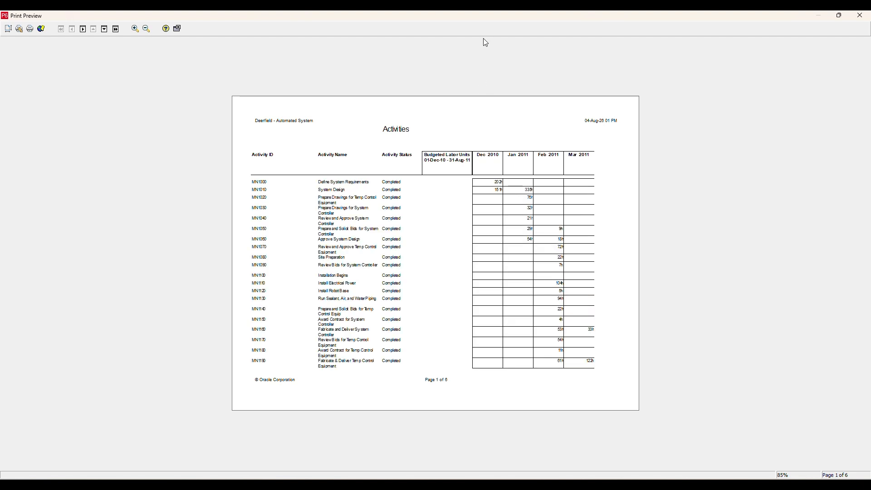
left_click(858, 15)
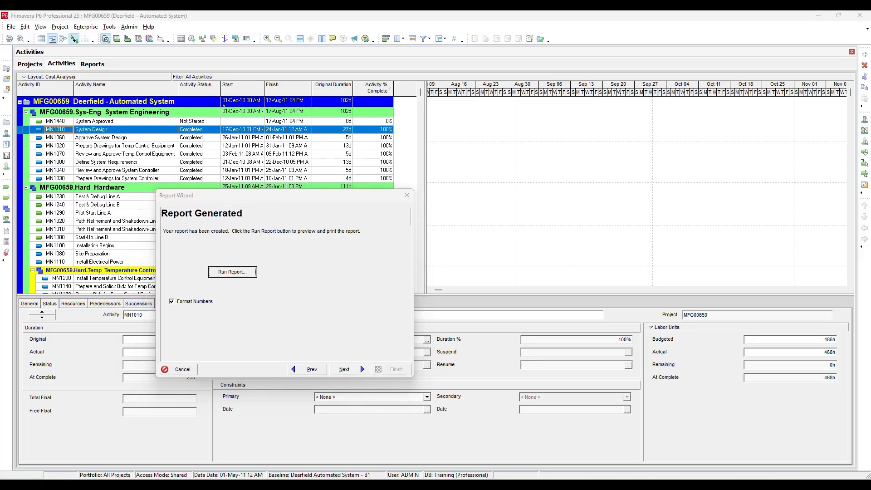
key("Escape")
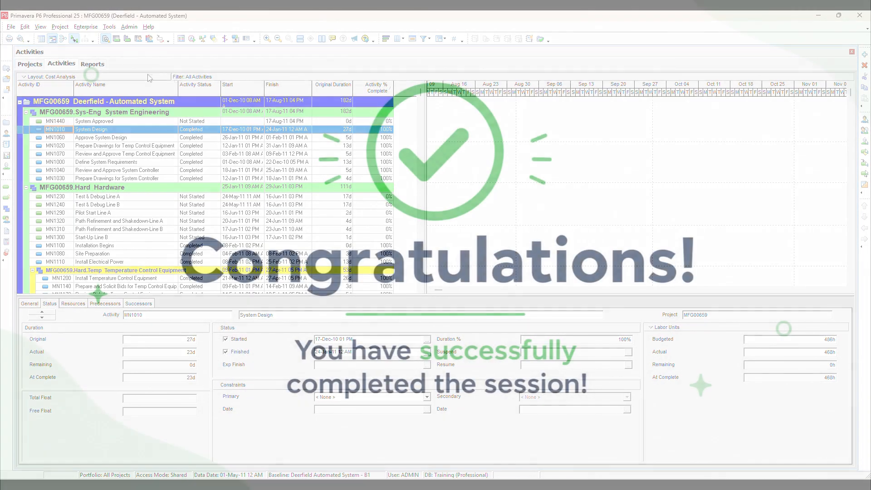